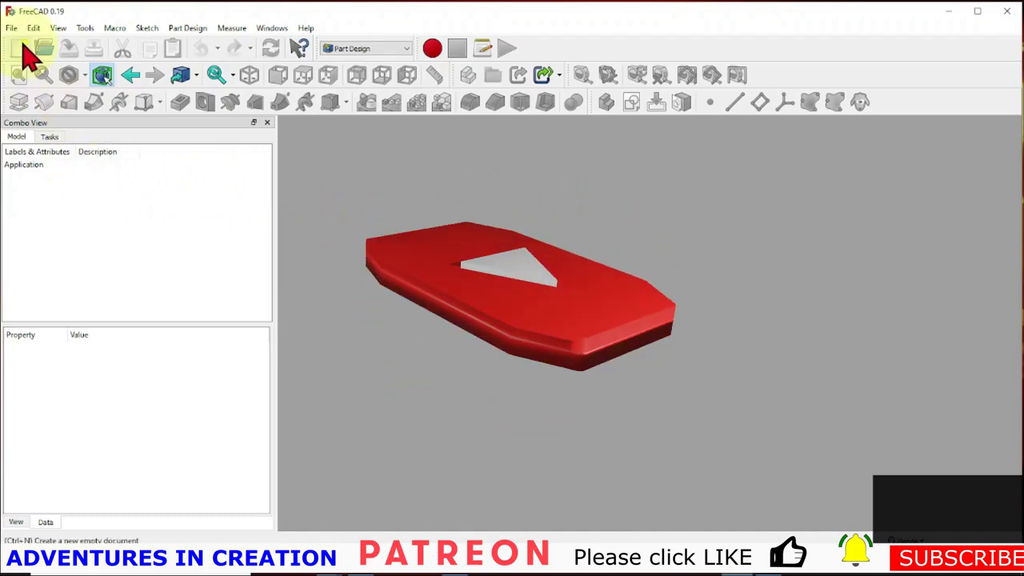
Create a new document and save it under the file name Part2PartDesignPublic in the FreeCAD documents folder.
{"action": "left_click", "coordinate": [19, 50]}
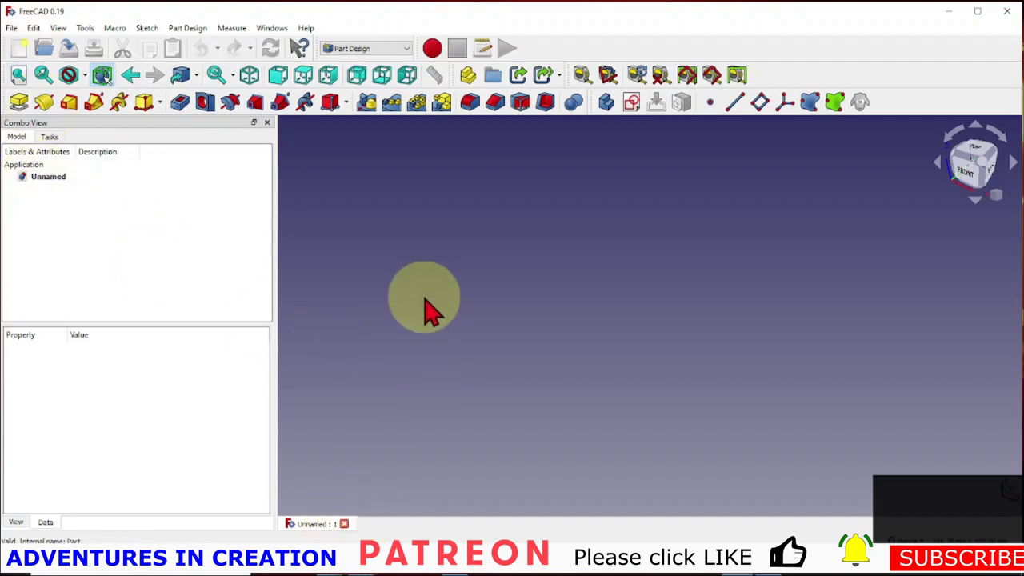
{"action": "left_click", "coordinate": [12, 29]}
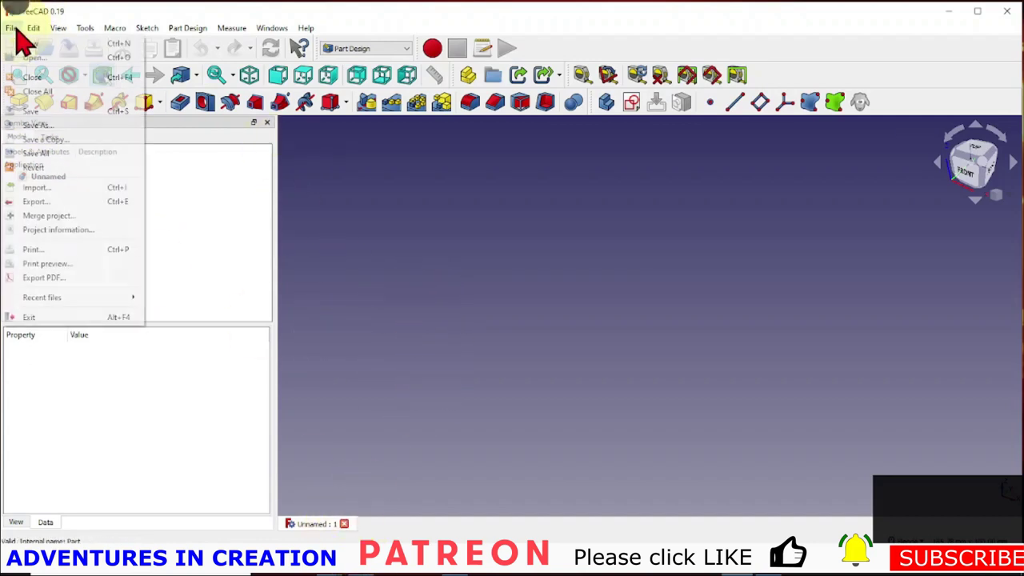
{"action": "left_click", "coordinate": [59, 126]}
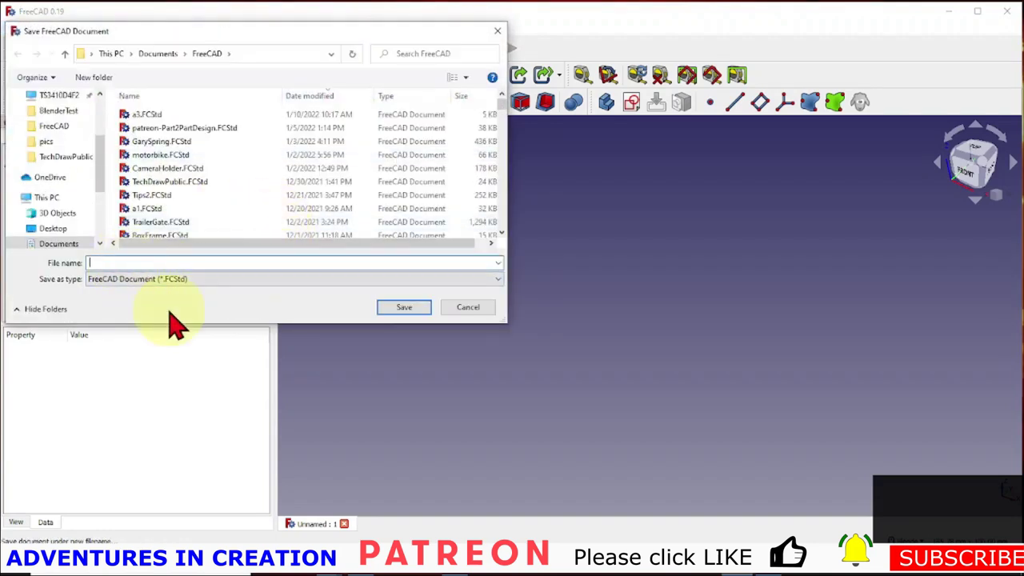
{"action": "type", "text": "Part2Par"}
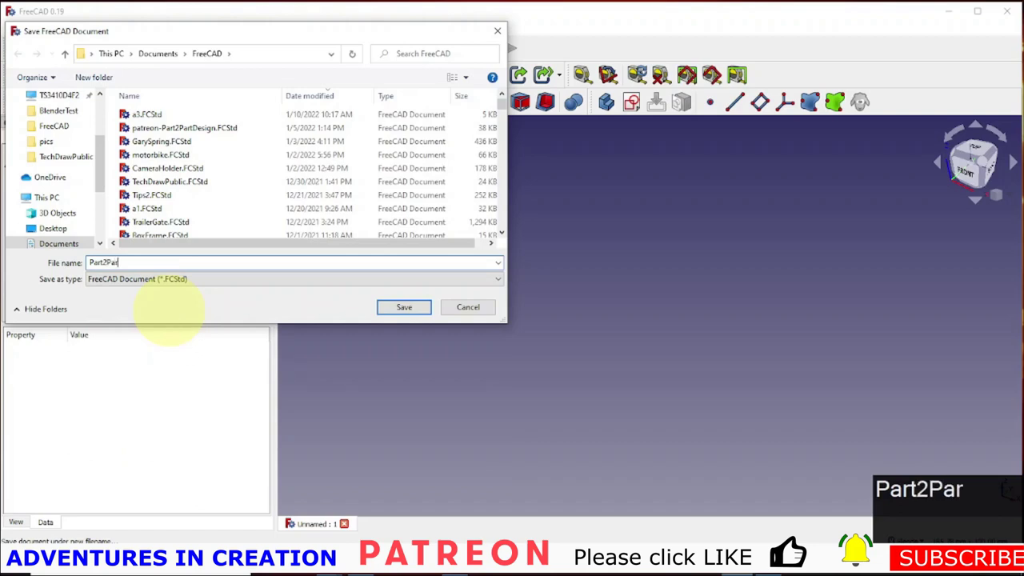
{"action": "type", "text": "tDesignPublic"}
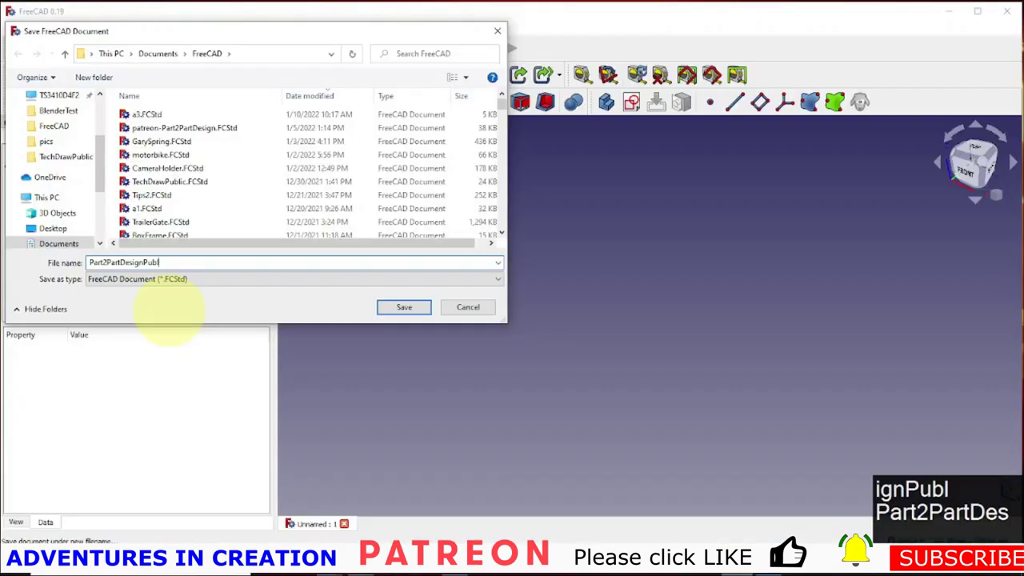
{"action": "left_click", "coordinate": [404, 308]}
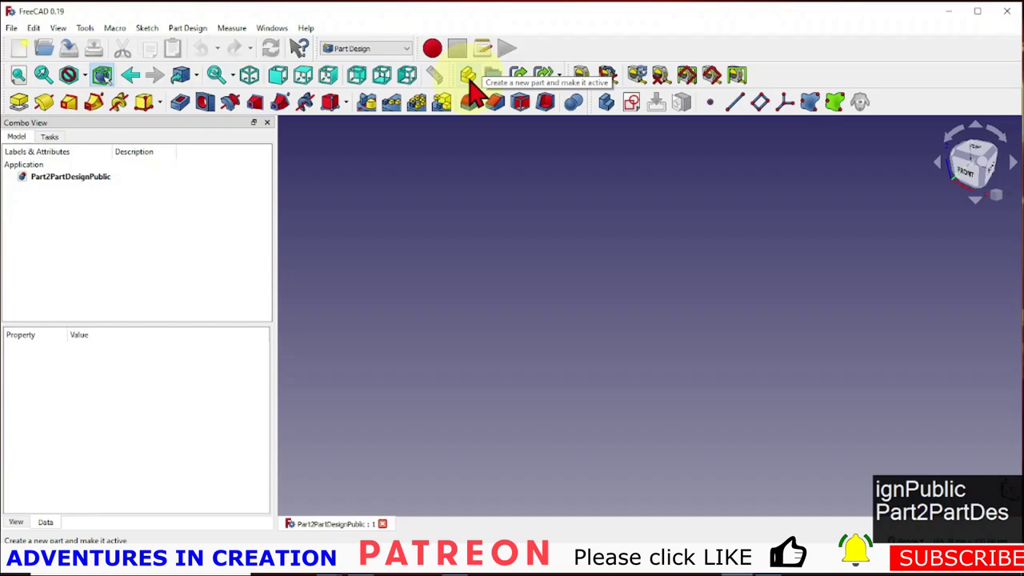
Add a new part container to the document and switch to the Part workbench.
{"action": "left_click", "coordinate": [471, 79]}
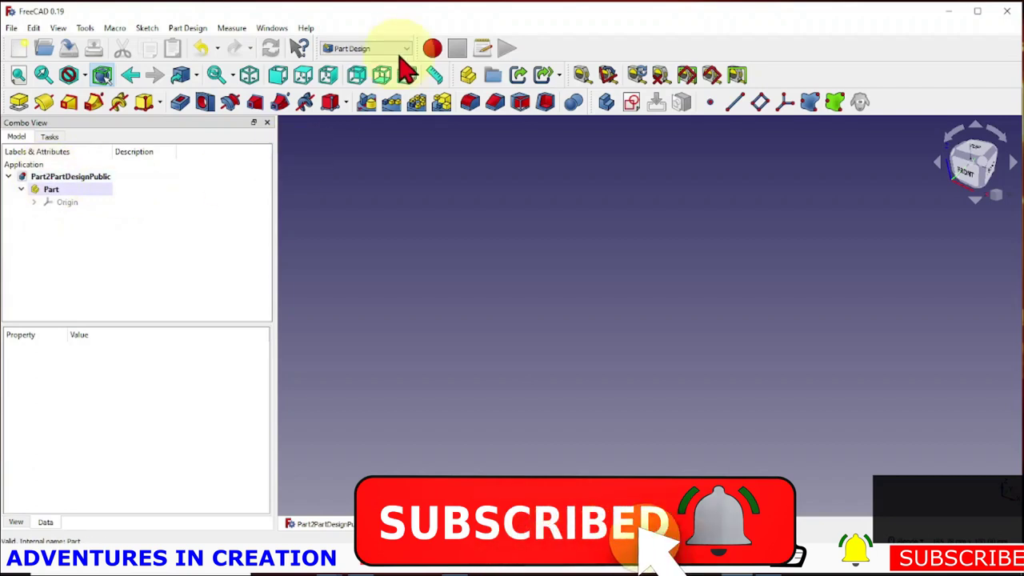
{"action": "left_click", "coordinate": [405, 49]}
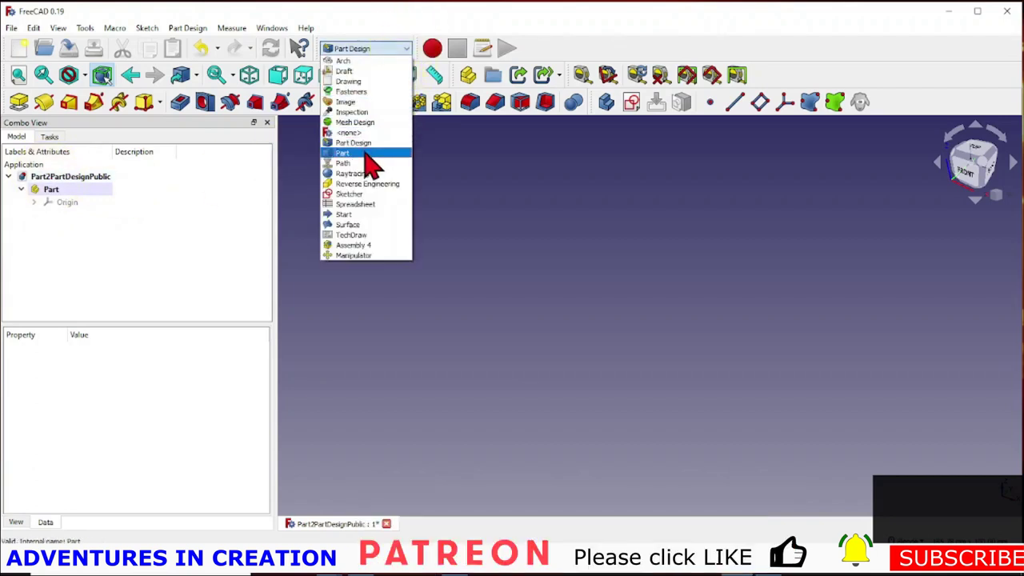
{"action": "left_click", "coordinate": [370, 154]}
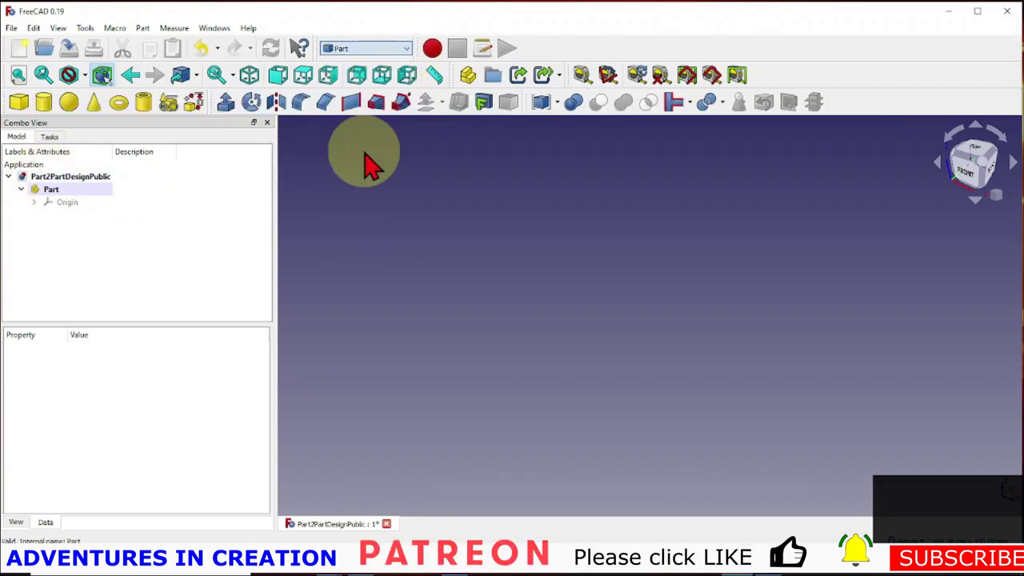
Create a box primitive with length, width and height of 10 mm, positioned at the origin.
{"action": "left_click", "coordinate": [168, 108]}
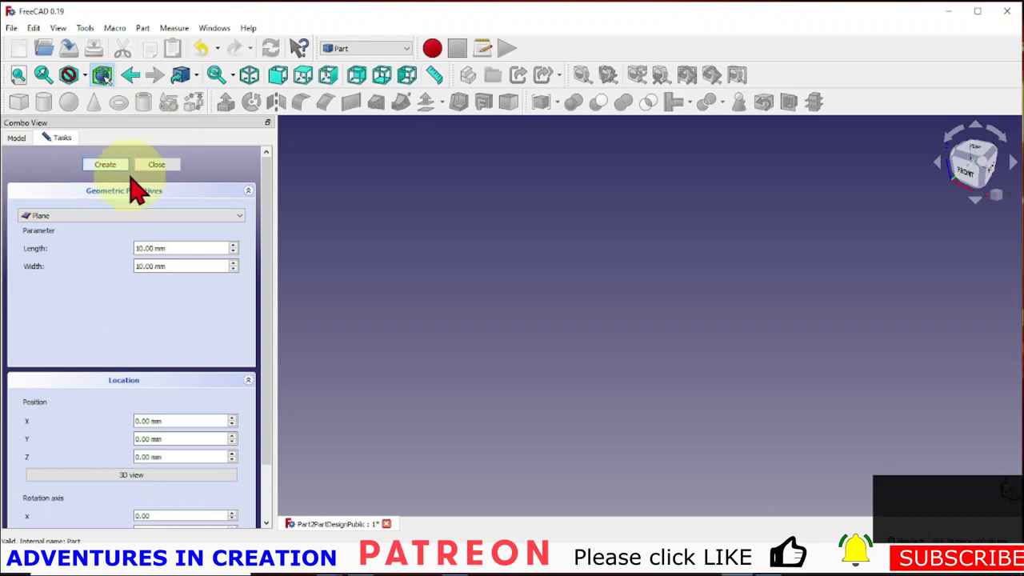
{"action": "left_click", "coordinate": [75, 216]}
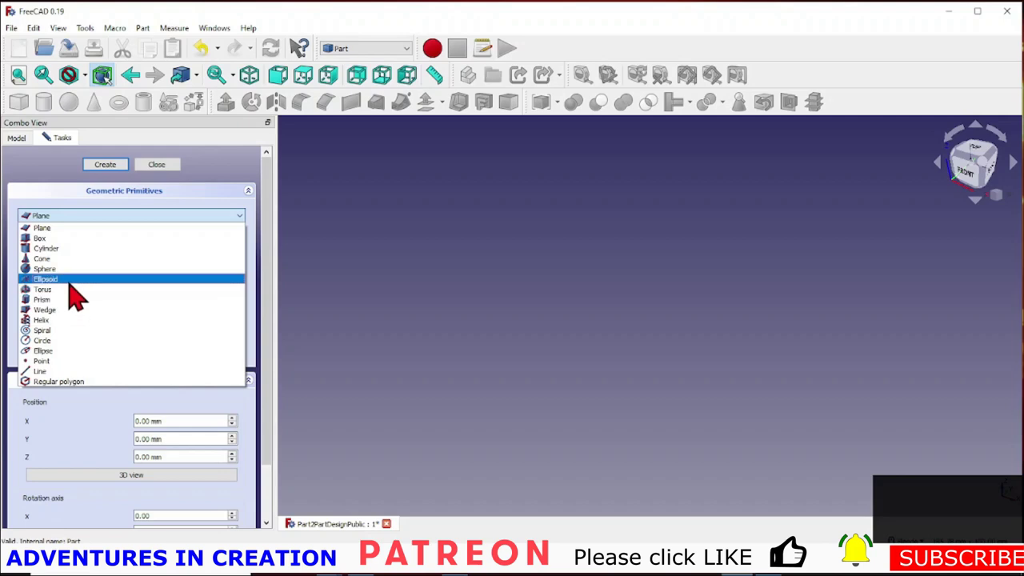
{"action": "left_click", "coordinate": [68, 239]}
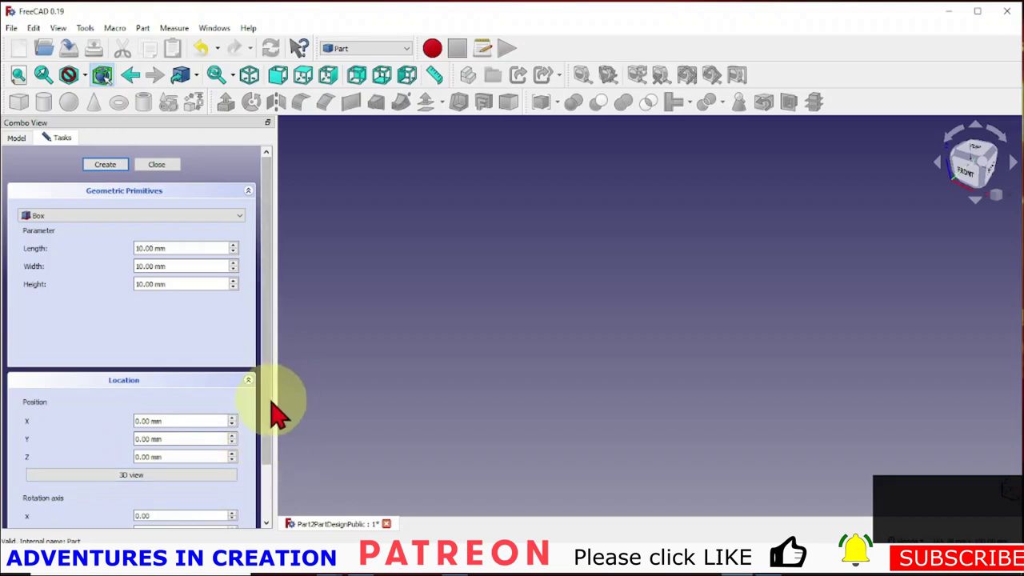
{"action": "left_click_drag", "start_coordinate": [271, 414], "coordinate": [267, 500]}
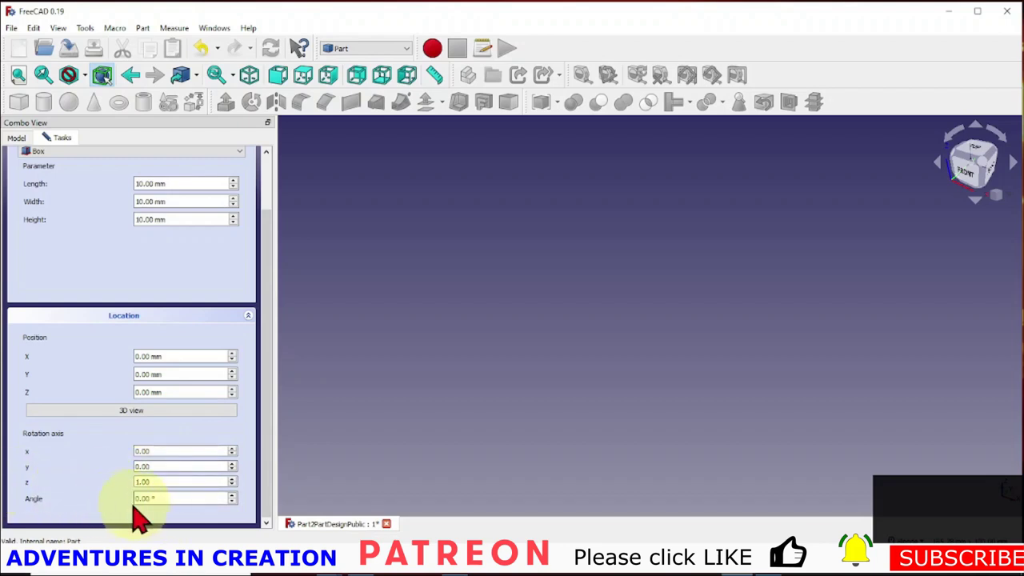
{"action": "left_click_drag", "start_coordinate": [267, 418], "coordinate": [269, 311]}
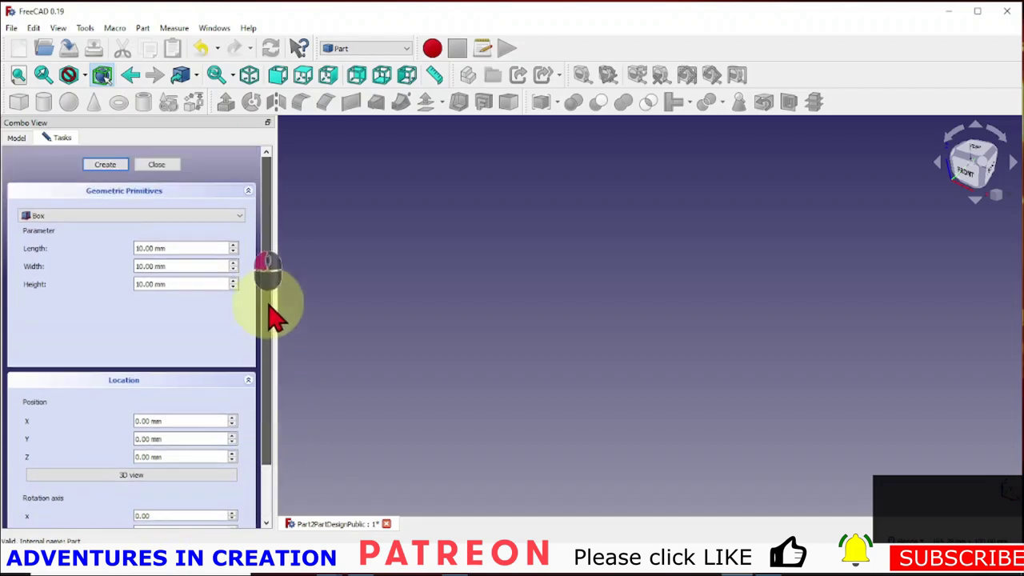
{"action": "left_click", "coordinate": [117, 169]}
{"action": "scroll", "coordinate": [702, 396], "scroll_direction": "down", "scroll_amount": 2}
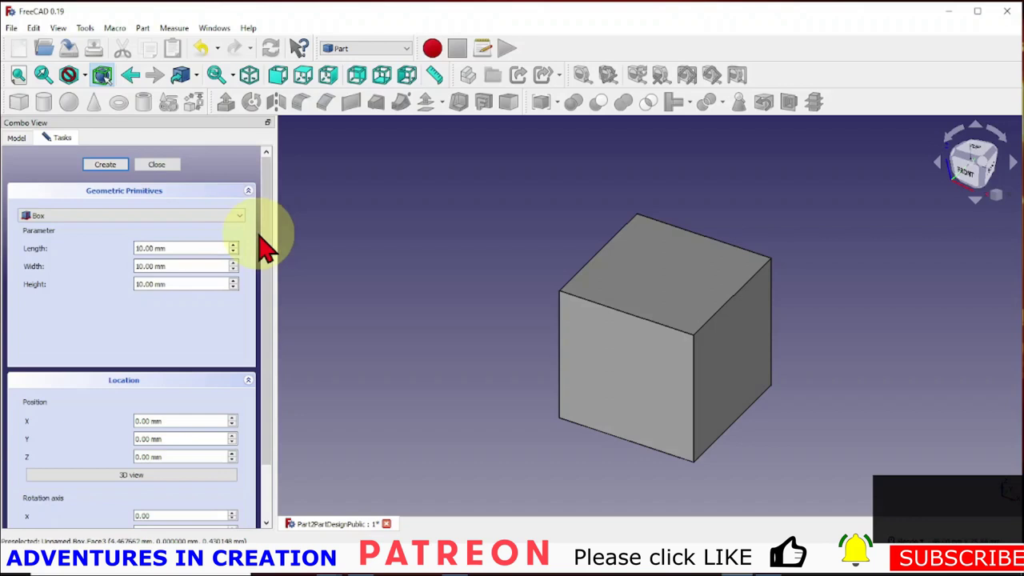
Create a cone primitive with radii of 1 mm and 4 mm and a height of 10 mm, positioned at Z 8 mm.
{"action": "left_click", "coordinate": [239, 216]}
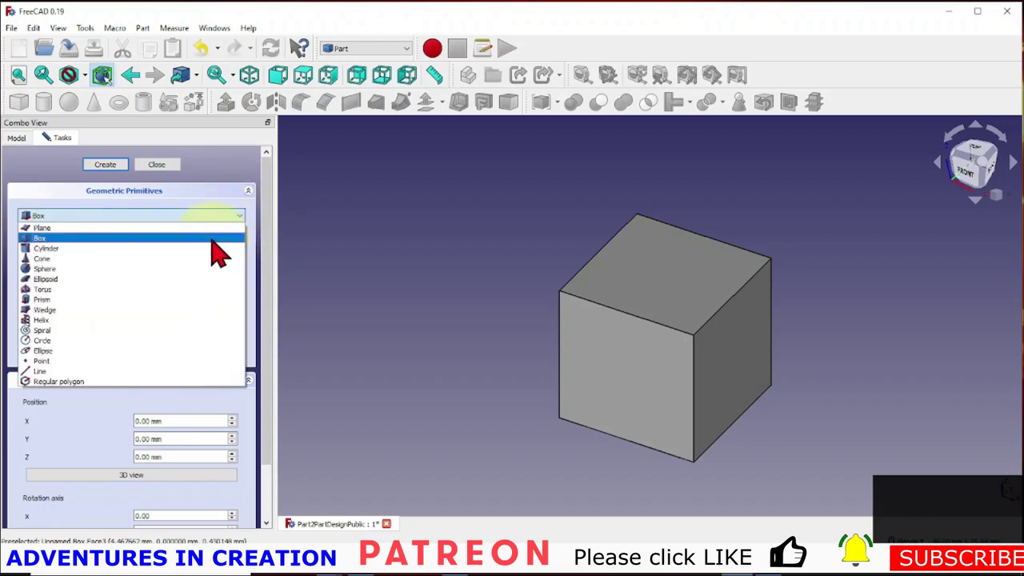
{"action": "left_click", "coordinate": [214, 259]}
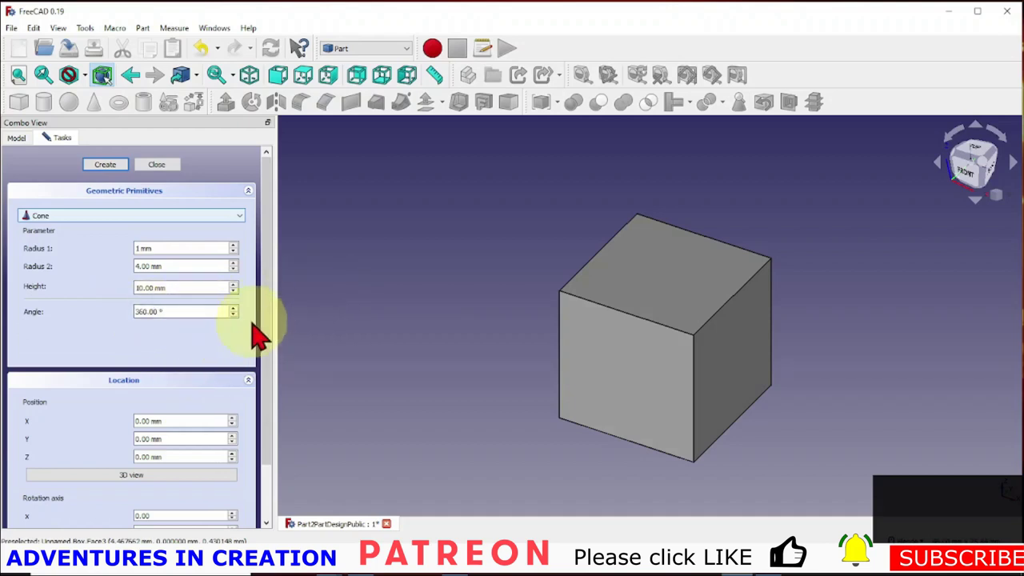
{"action": "scroll", "coordinate": [263, 370], "scroll_direction": "up", "scroll_amount": 1}
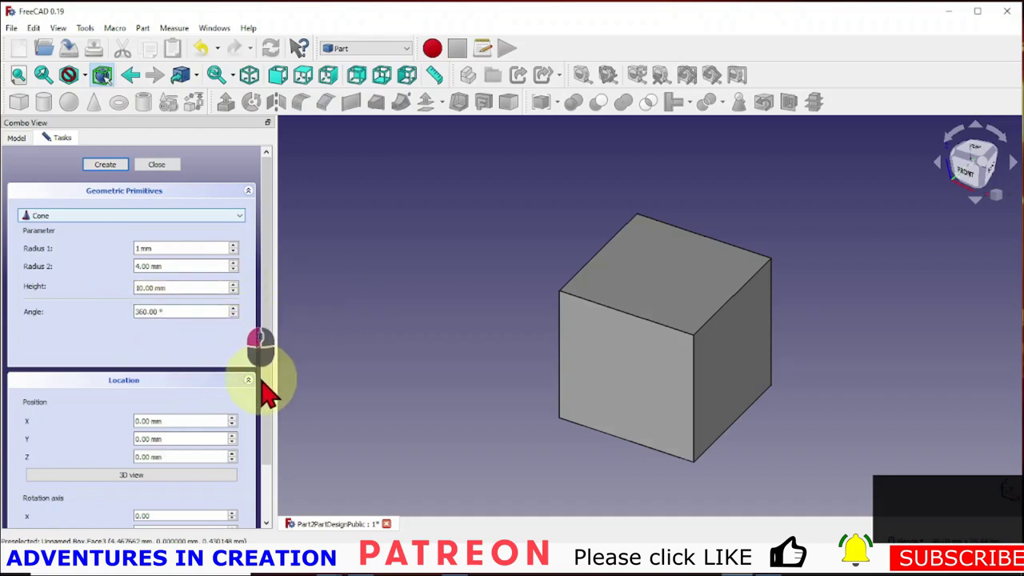
{"action": "scroll", "coordinate": [269, 400], "scroll_direction": "down", "scroll_amount": 2}
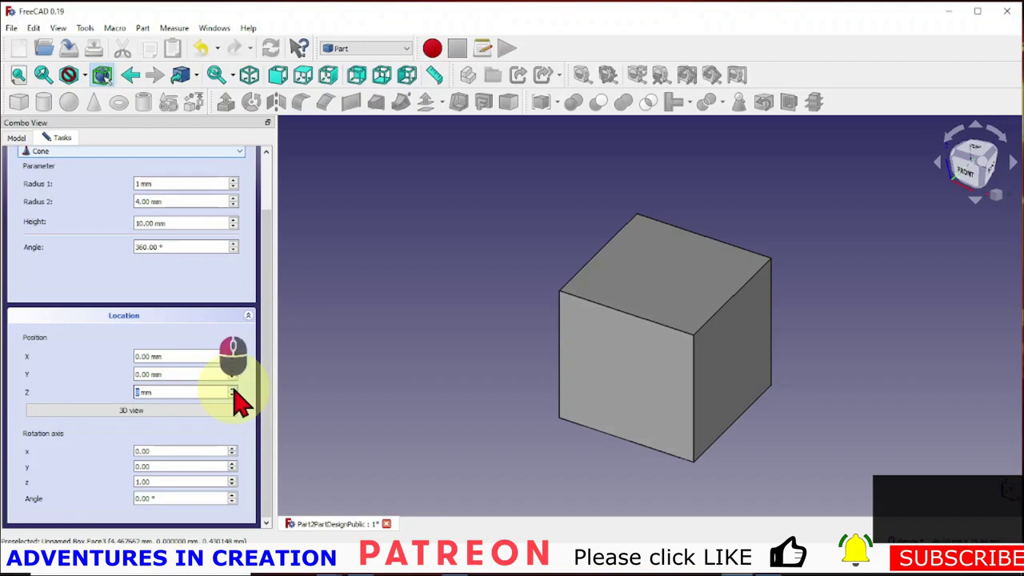
{"action": "scroll", "coordinate": [270, 319], "scroll_direction": "up", "scroll_amount": 3}
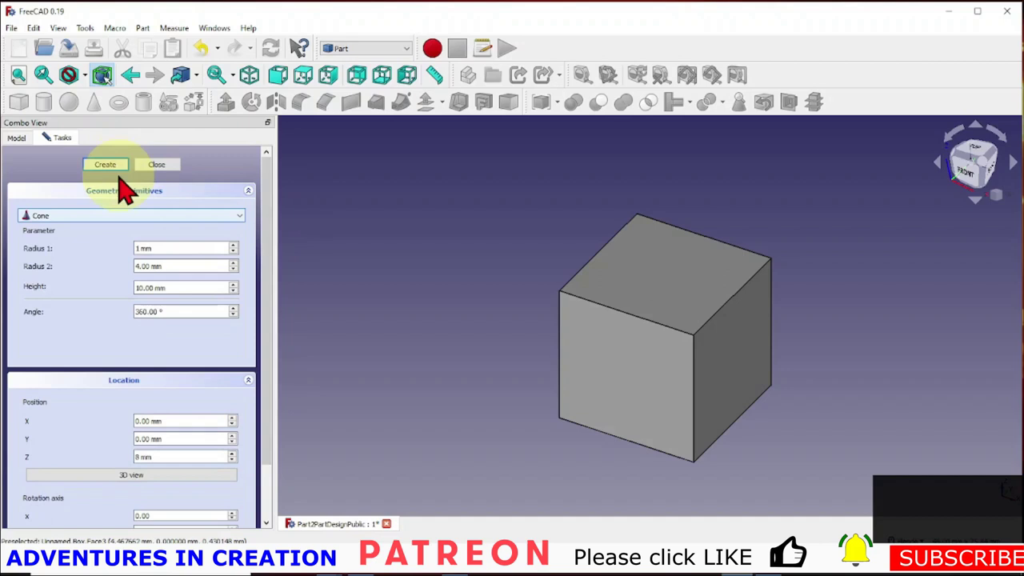
{"action": "left_click", "coordinate": [116, 172]}
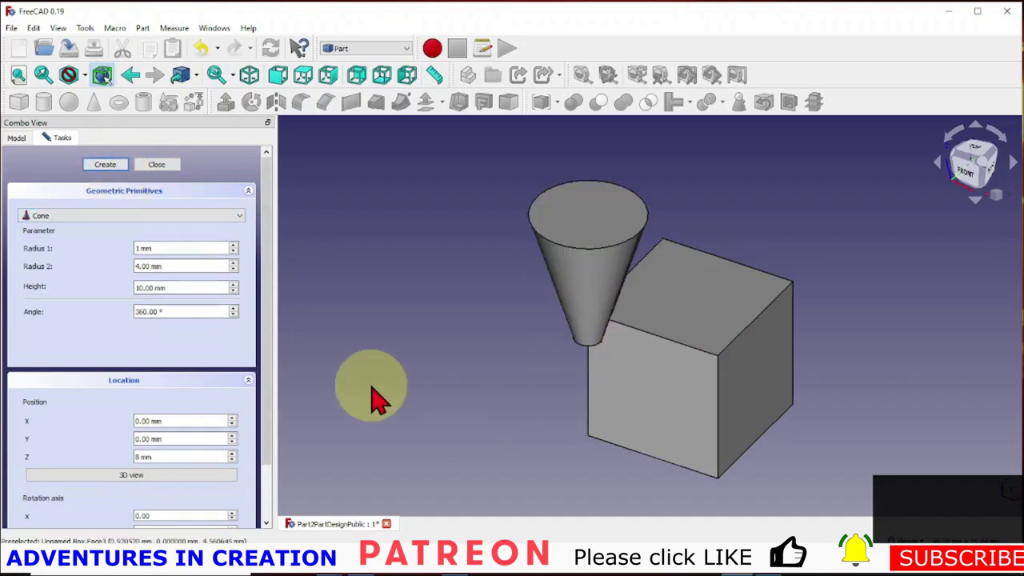
{"action": "left_click", "coordinate": [158, 166]}
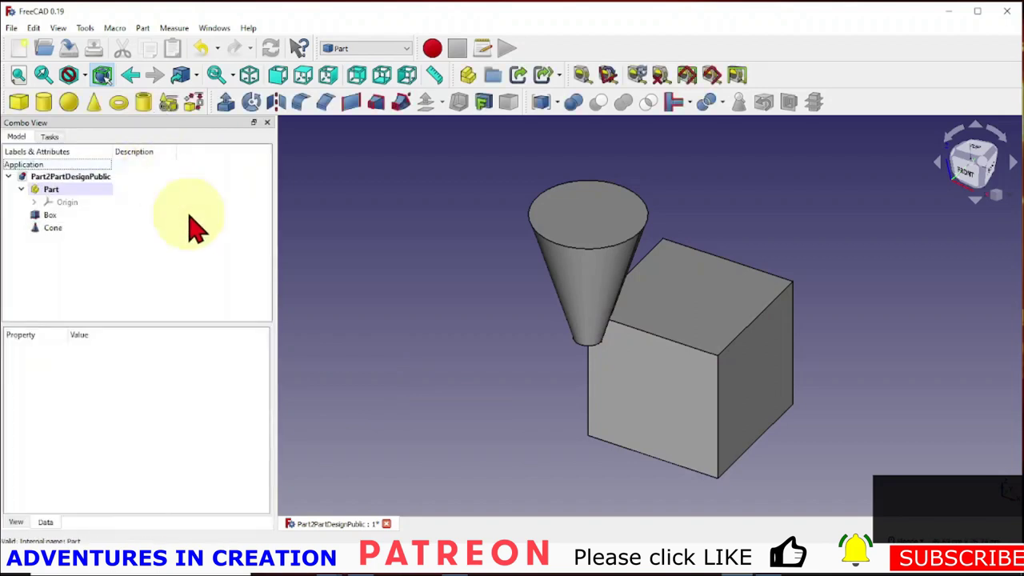
Transform the cone by rotating it 180° about its Y axis and raising it 11 mm so its wide end faces down.
{"action": "left_click", "coordinate": [49, 229]}
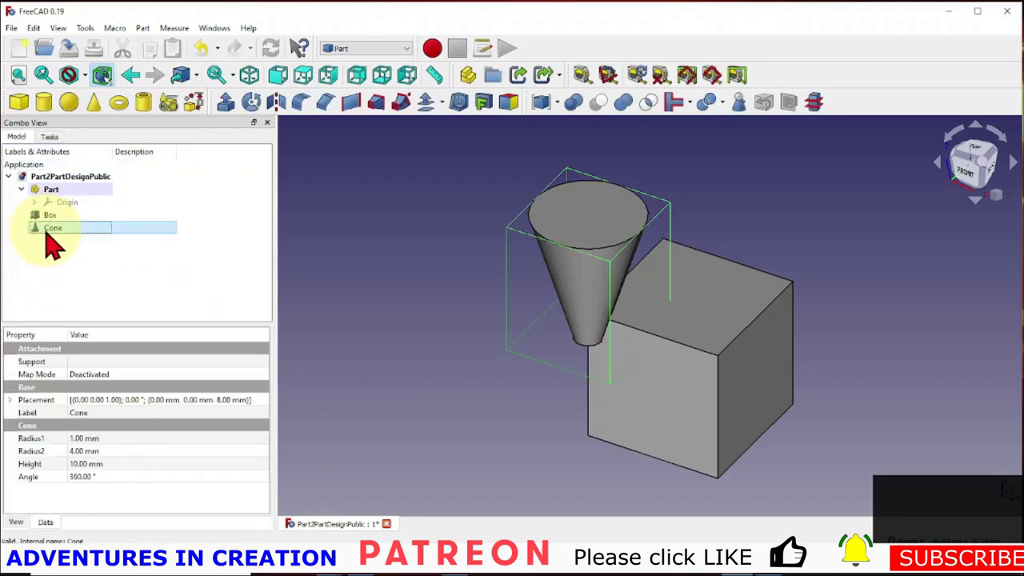
{"action": "right_click", "coordinate": [46, 235]}
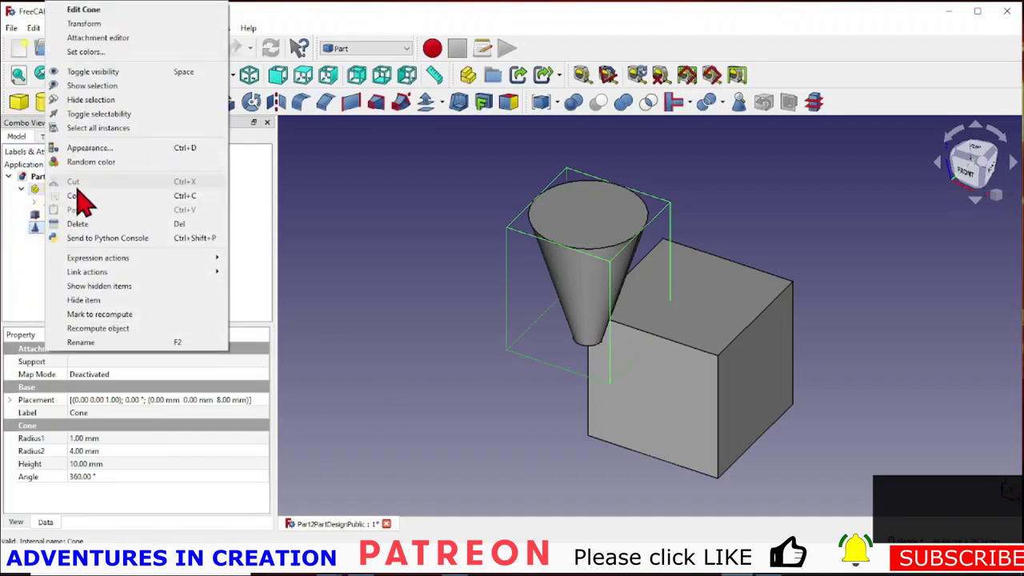
{"action": "left_click", "coordinate": [99, 24]}
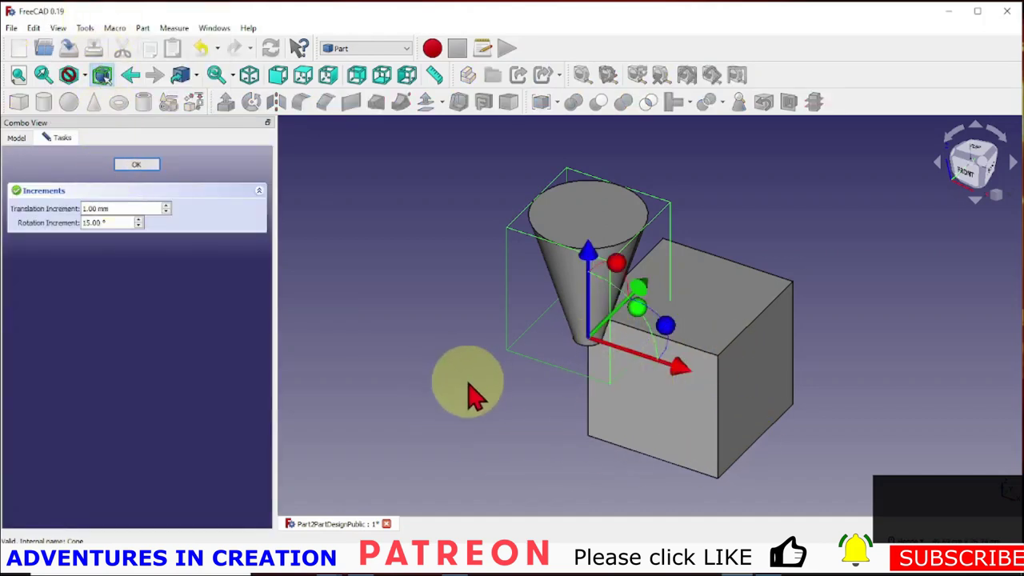
{"action": "middle_click_drag", "start_coordinate": [471, 393], "coordinate": [534, 391]}
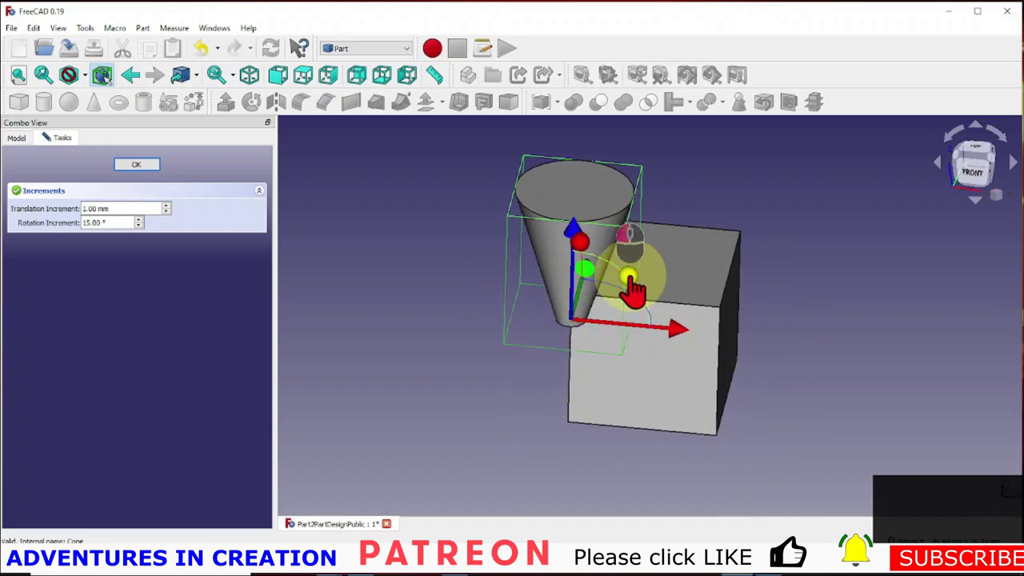
{"action": "left_click_drag", "start_coordinate": [629, 280], "coordinate": [513, 363]}
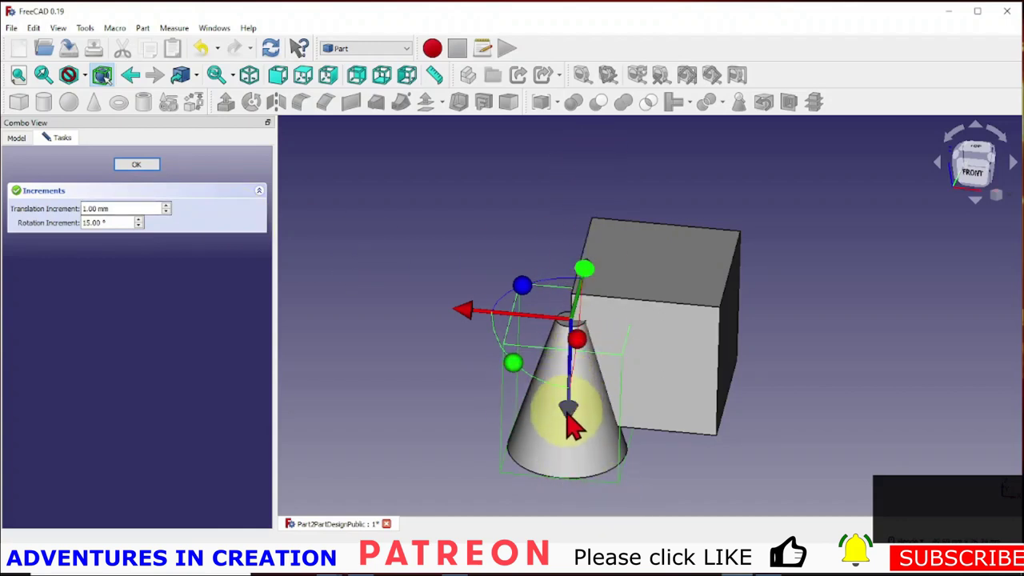
{"action": "left_click_drag", "start_coordinate": [571, 421], "coordinate": [591, 274]}
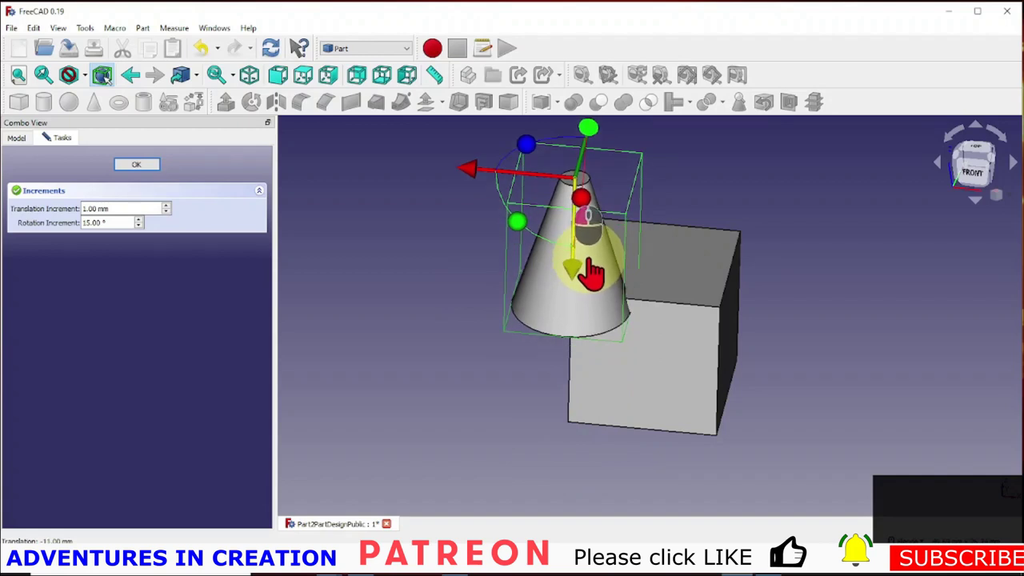
Centre the cone over the box by moving it 5 mm in global X and 5 mm in Y, and finish the transform.
{"action": "middle_click_drag", "start_coordinate": [473, 403], "coordinate": [526, 411]}
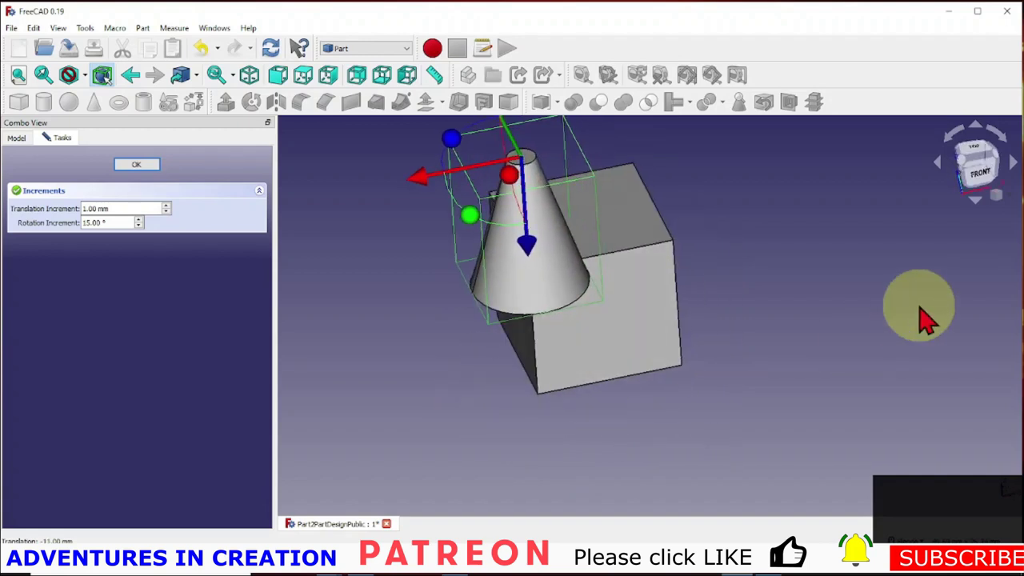
{"action": "left_click", "coordinate": [985, 154]}
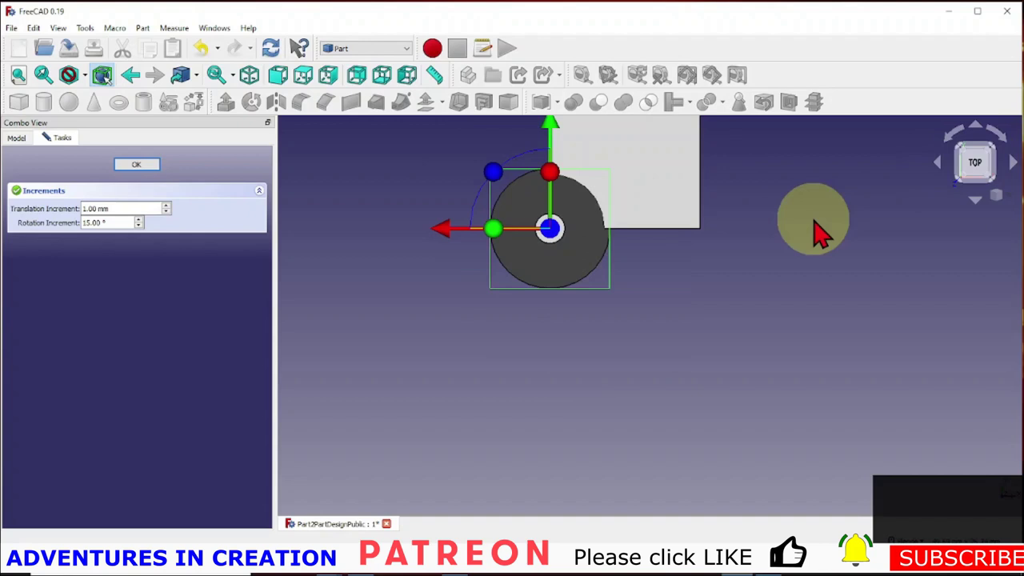
{"action": "scroll", "coordinate": [552, 288], "scroll_direction": "down", "scroll_amount": 1}
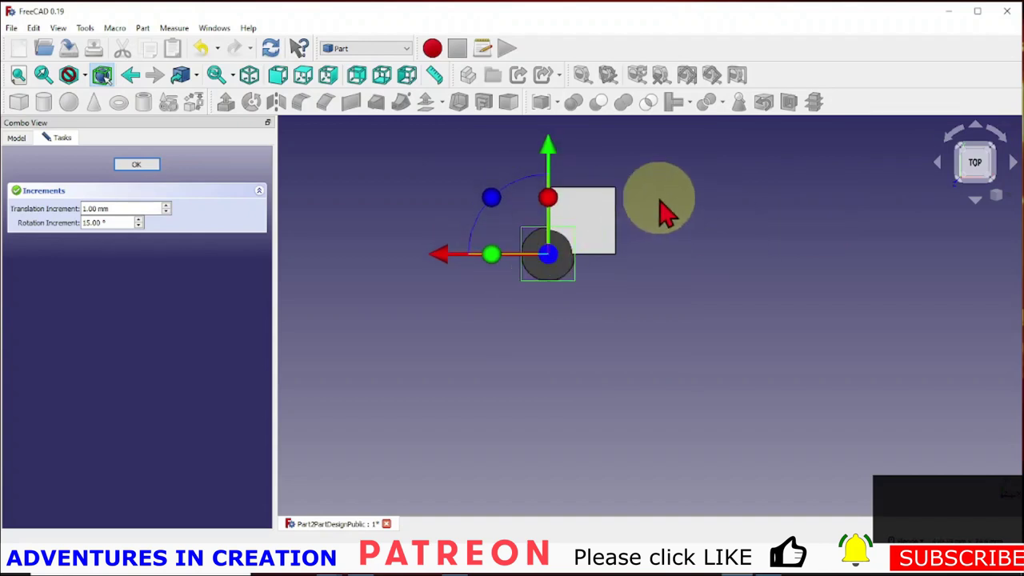
{"action": "left_click_drag", "start_coordinate": [444, 264], "coordinate": [480, 272]}
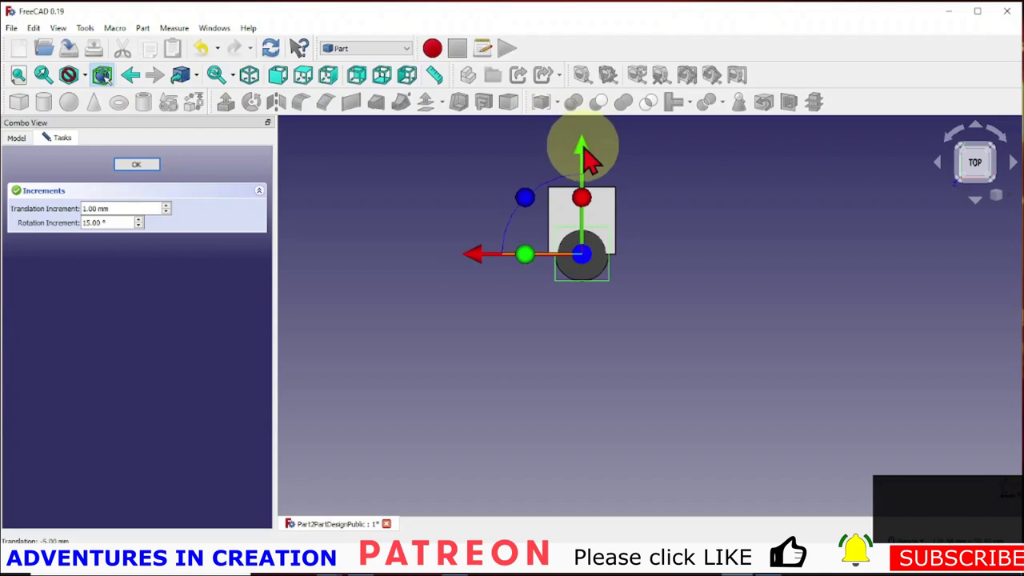
{"action": "left_click_drag", "start_coordinate": [588, 160], "coordinate": [589, 88]}
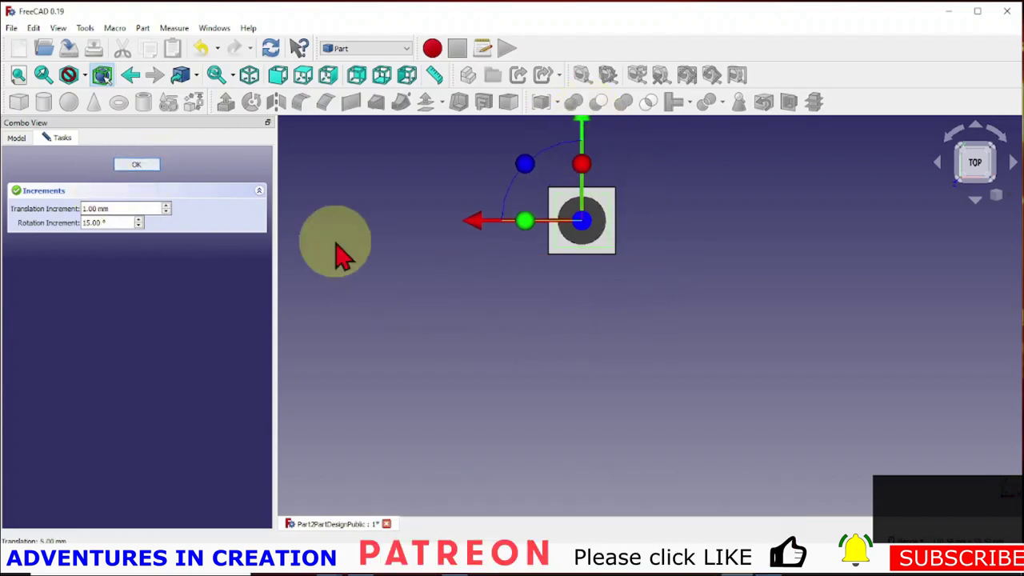
{"action": "middle_click_drag", "start_coordinate": [480, 445], "coordinate": [478, 371]}
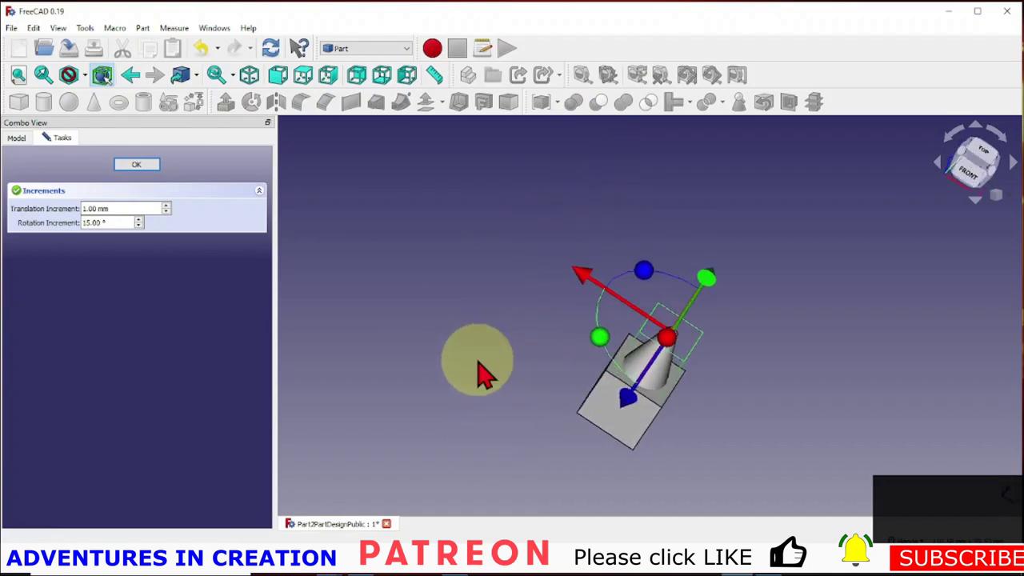
{"action": "left_click", "coordinate": [148, 165]}
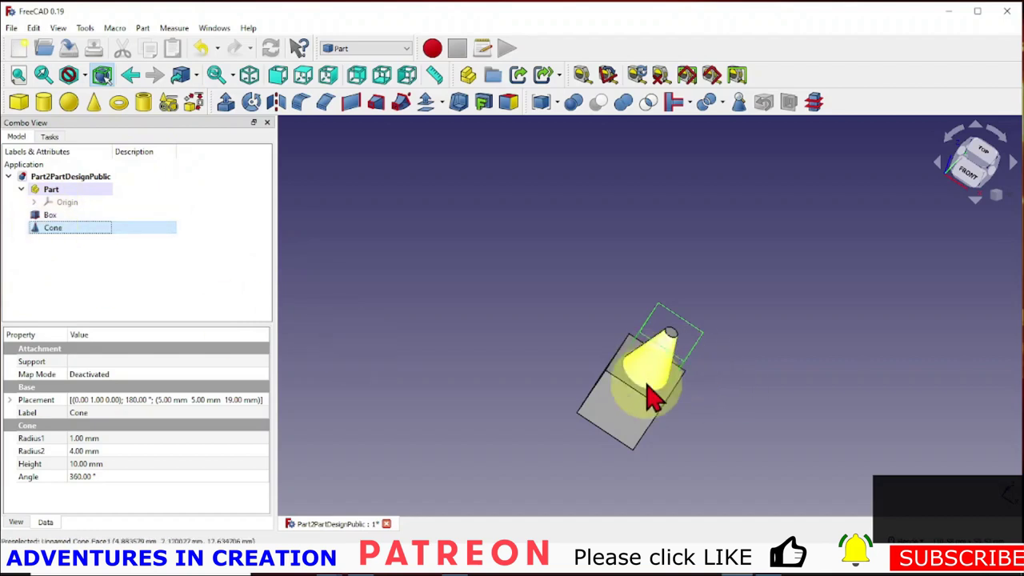
Fuse the cone and the box into a single solid with a Boolean union.
{"action": "scroll", "coordinate": [652, 436], "scroll_direction": "up", "scroll_amount": 3}
{"action": "scroll", "coordinate": [387, 420], "scroll_direction": "down", "scroll_amount": 3}
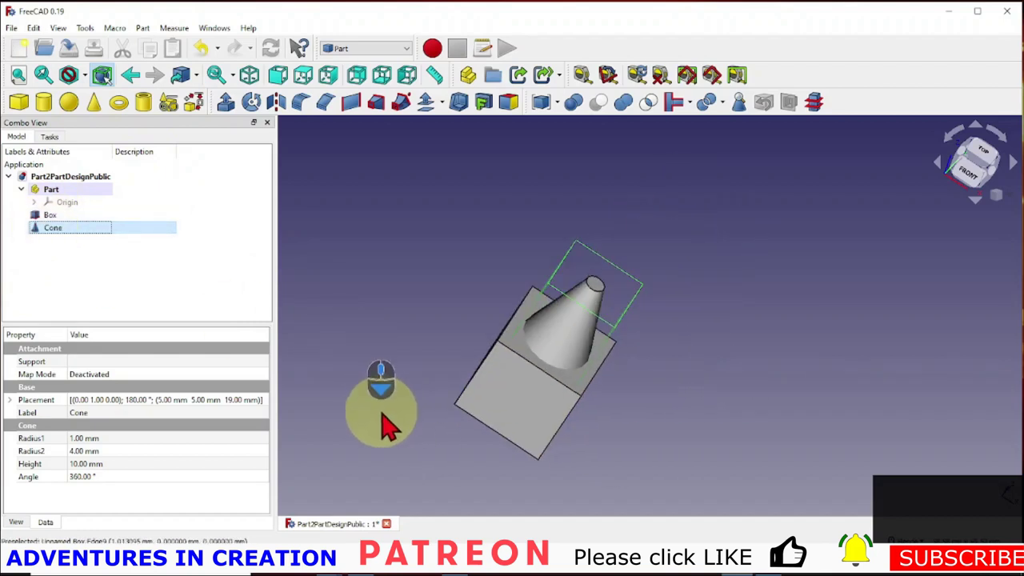
{"action": "left_click", "coordinate": [58, 219], "text": "ctrl"}
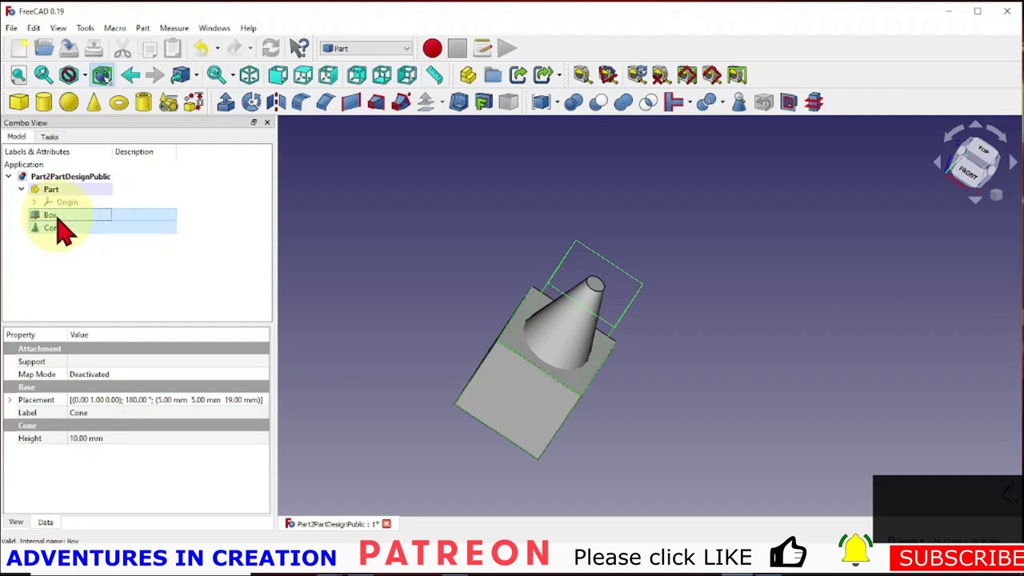
{"action": "left_click", "coordinate": [625, 105]}
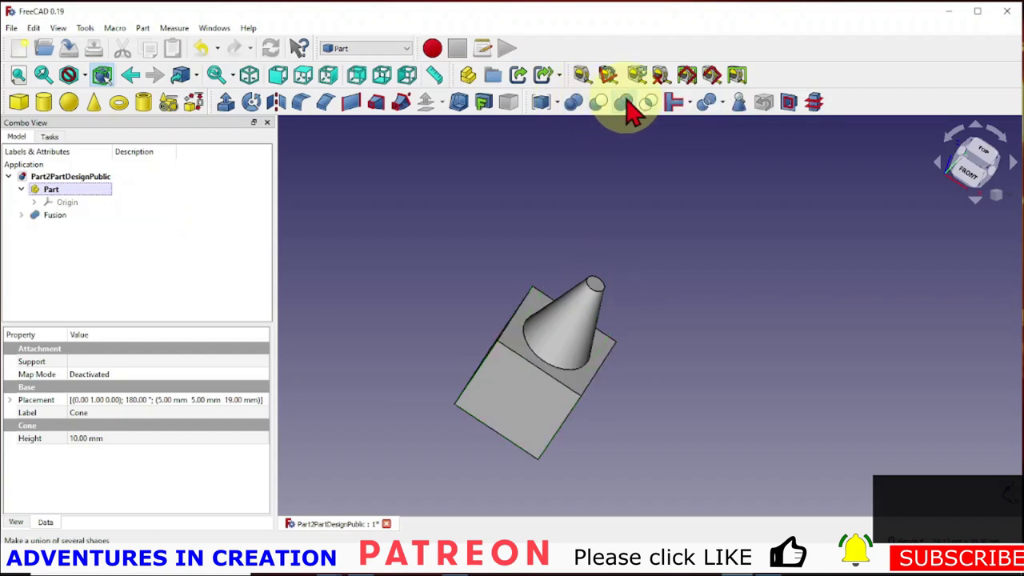
Switch to the Part Design workbench and create a new body that uses the fusion as its base feature.
{"action": "scroll", "coordinate": [384, 326], "scroll_direction": "down", "scroll_amount": 2}
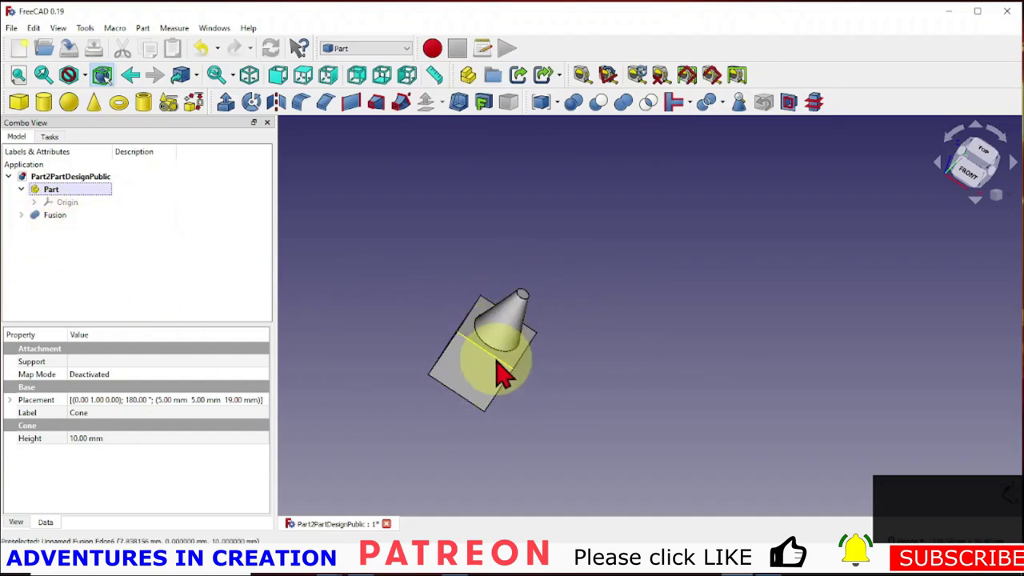
{"action": "scroll", "coordinate": [375, 352], "scroll_direction": "up", "scroll_amount": 3}
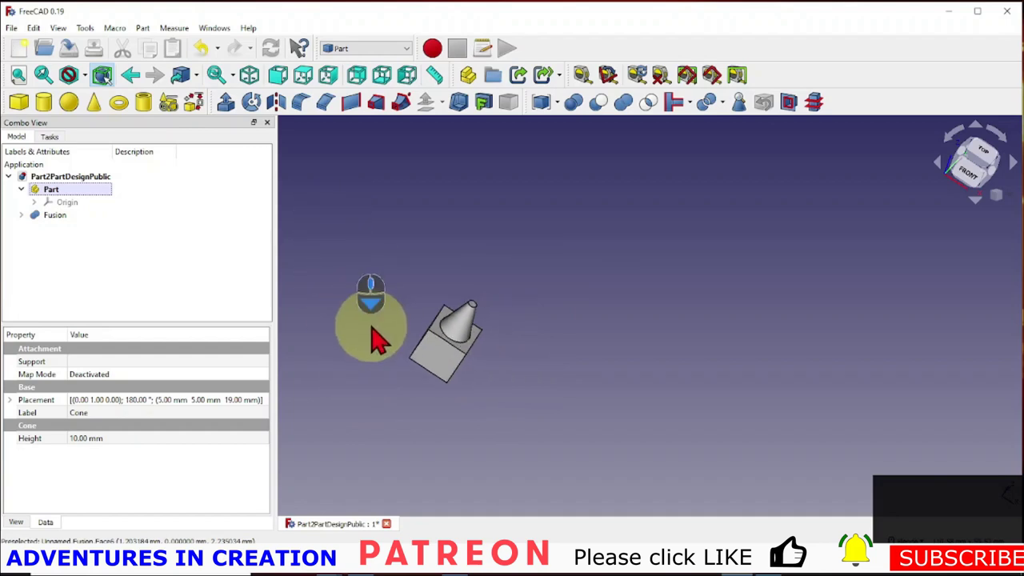
{"action": "middle_click_drag", "start_coordinate": [376, 370], "coordinate": [491, 211]}
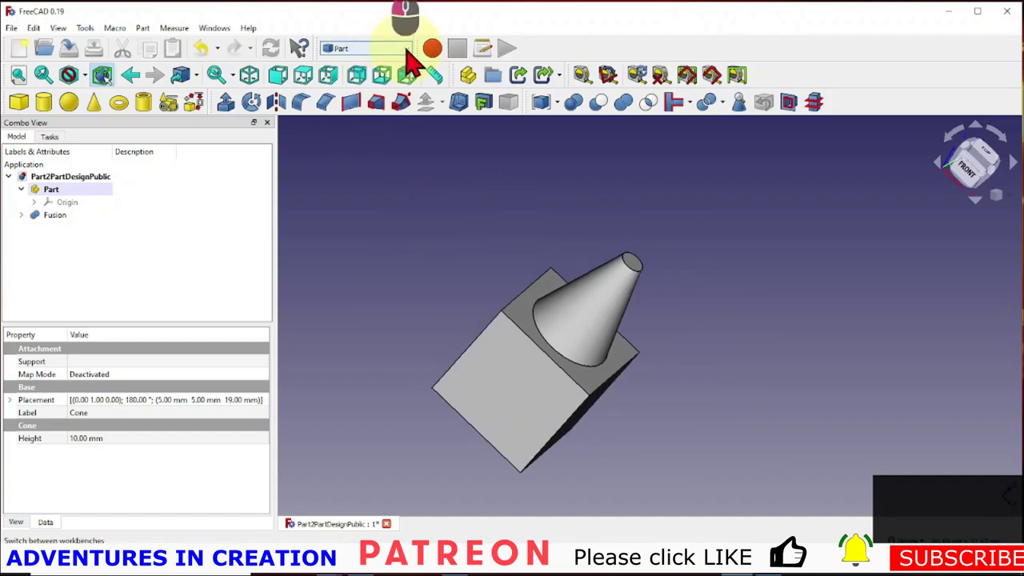
{"action": "left_click", "coordinate": [406, 49]}
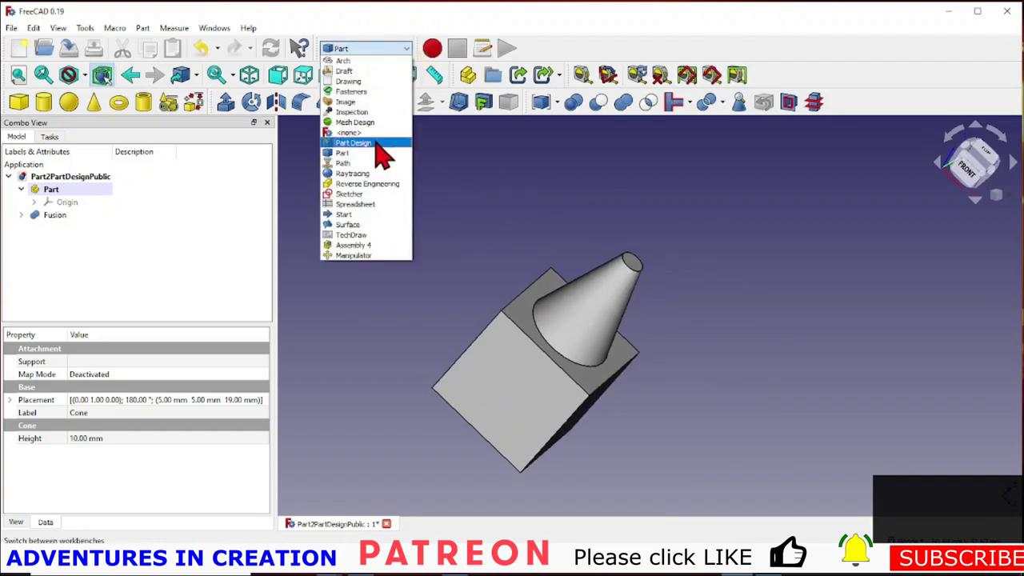
{"action": "left_click", "coordinate": [376, 144]}
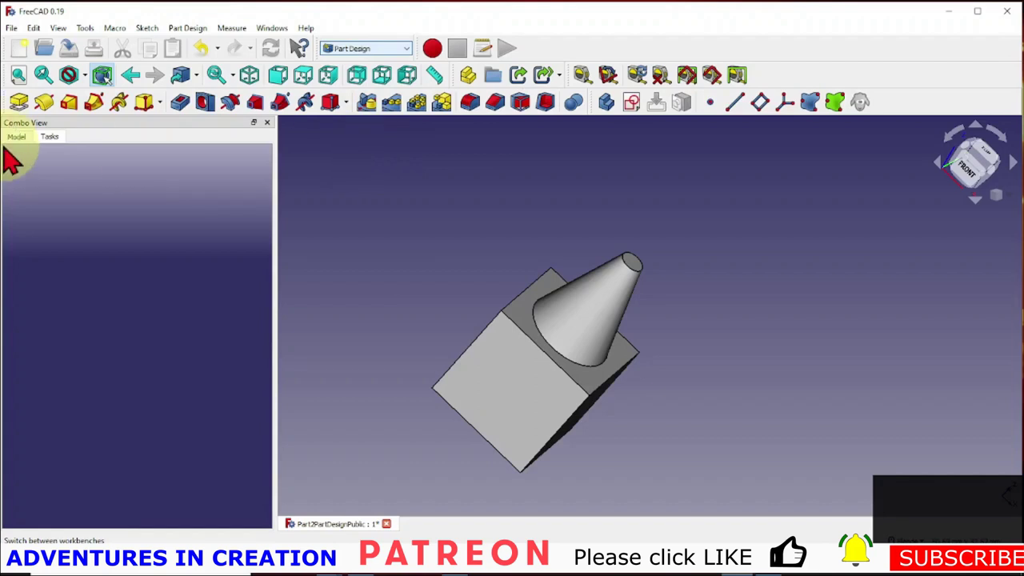
{"action": "left_click", "coordinate": [14, 137]}
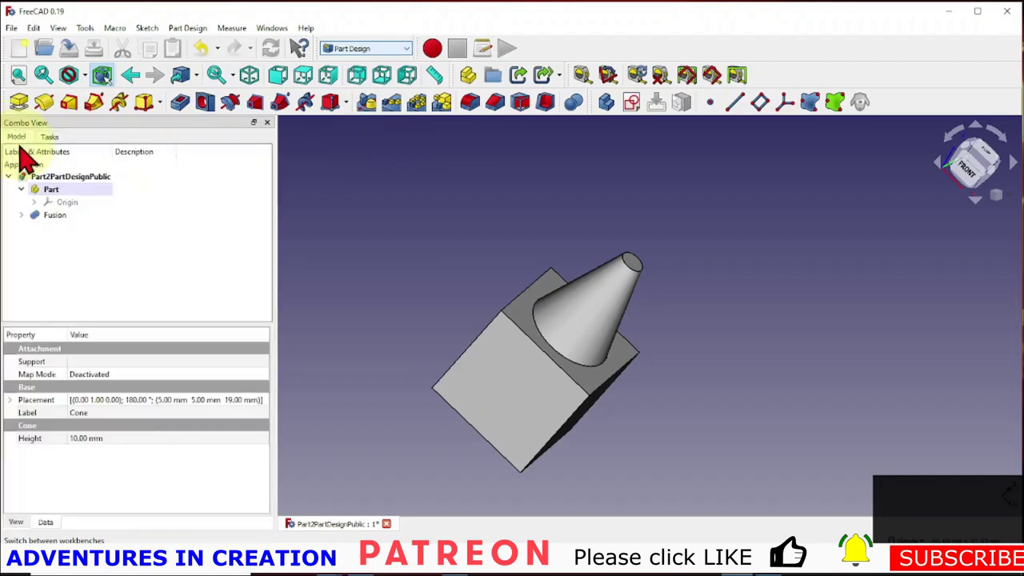
{"action": "left_click", "coordinate": [45, 216]}
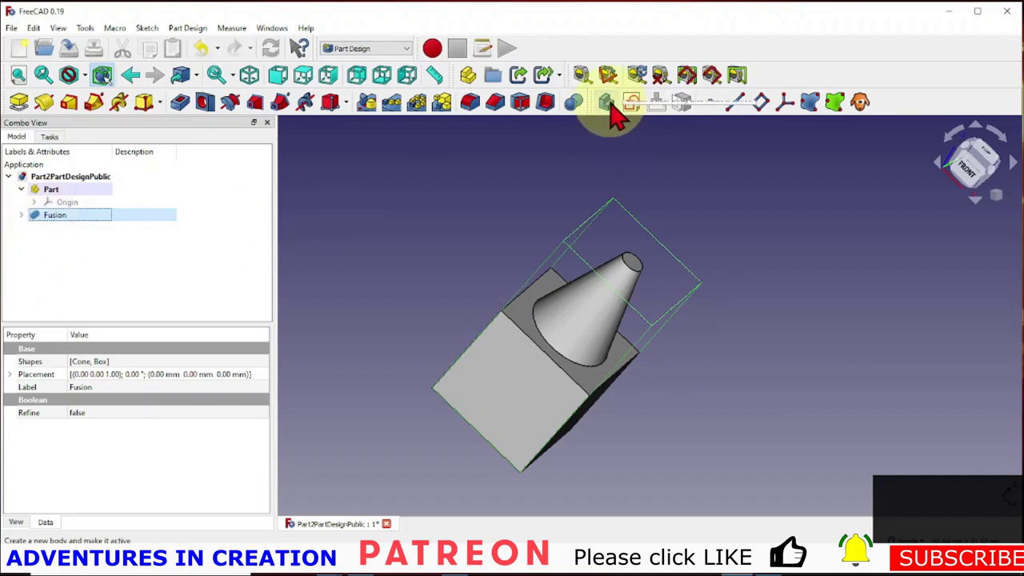
{"action": "left_click", "coordinate": [608, 104]}
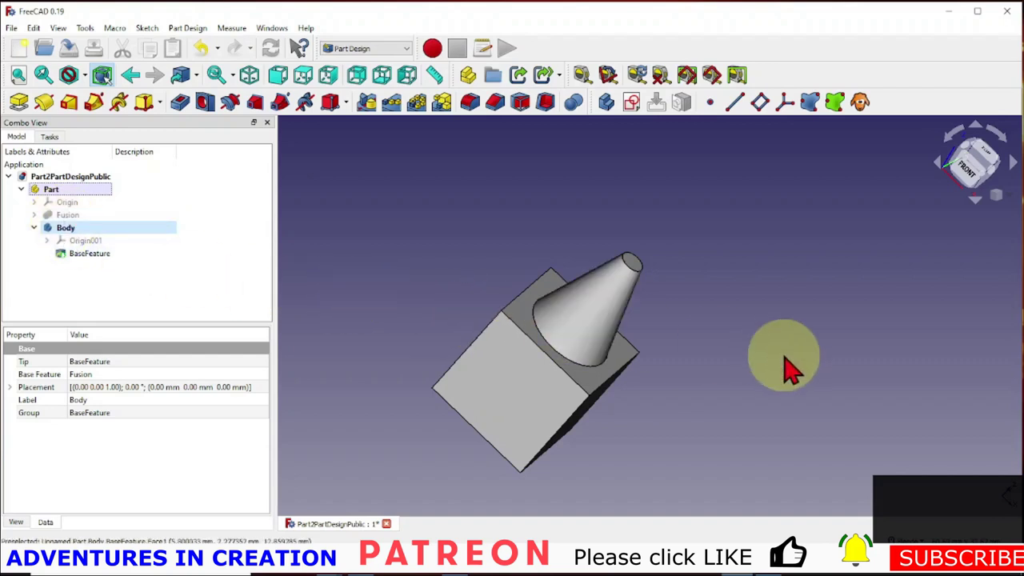
Create a new sketch in the body on the XY base plane.
{"action": "scroll", "coordinate": [732, 386], "scroll_direction": "down", "scroll_amount": 1}
{"action": "scroll", "coordinate": [732, 386], "scroll_direction": "down", "scroll_amount": 1}
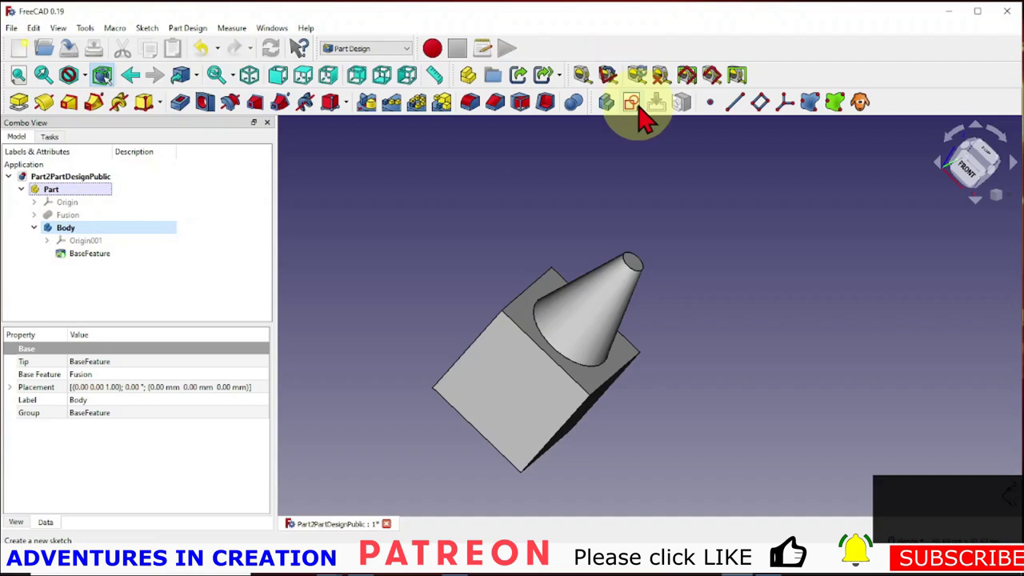
{"action": "left_click", "coordinate": [631, 102]}
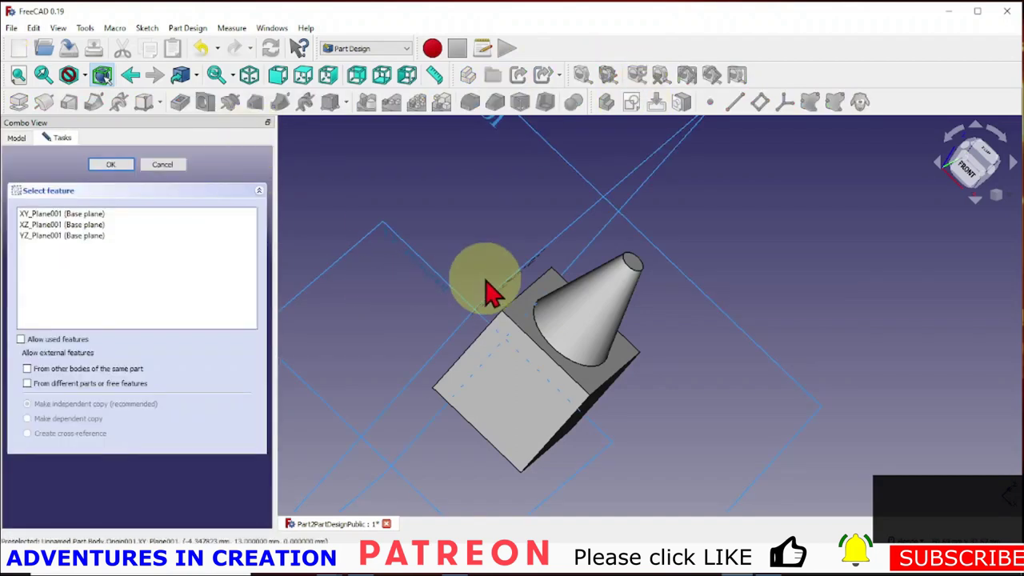
{"action": "scroll", "coordinate": [480, 300], "scroll_direction": "down", "scroll_amount": 2}
{"action": "middle_click_drag", "start_coordinate": [480, 300], "coordinate": [397, 338]}
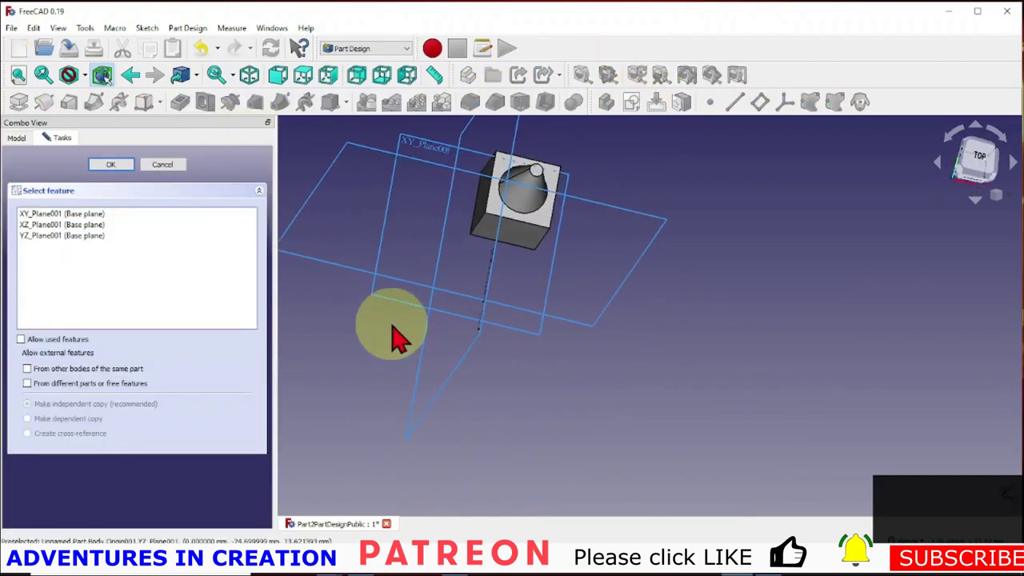
{"action": "left_click", "coordinate": [379, 307]}
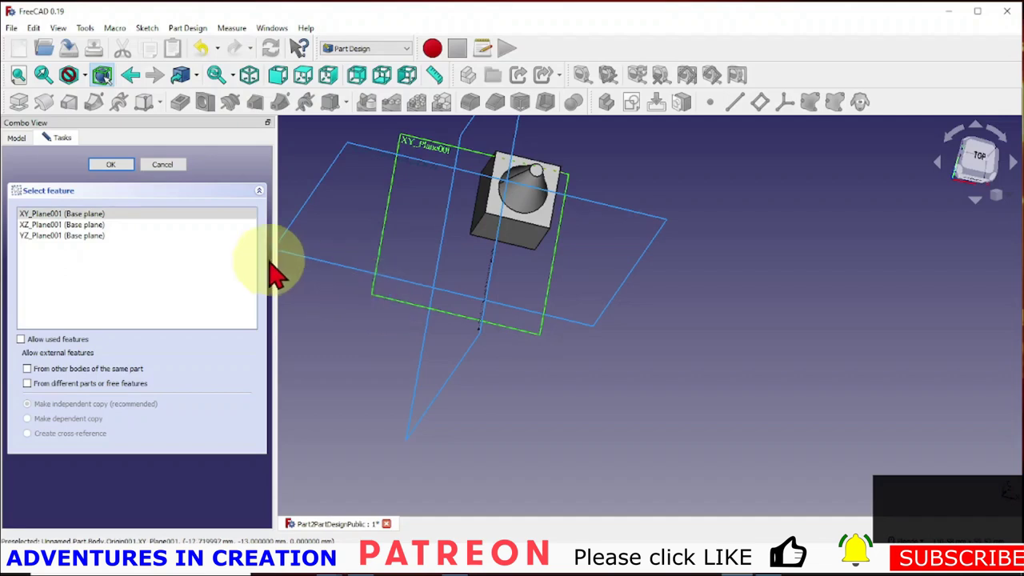
{"action": "left_click", "coordinate": [112, 166]}
{"action": "scroll", "coordinate": [529, 192], "scroll_direction": "up", "scroll_amount": 3}
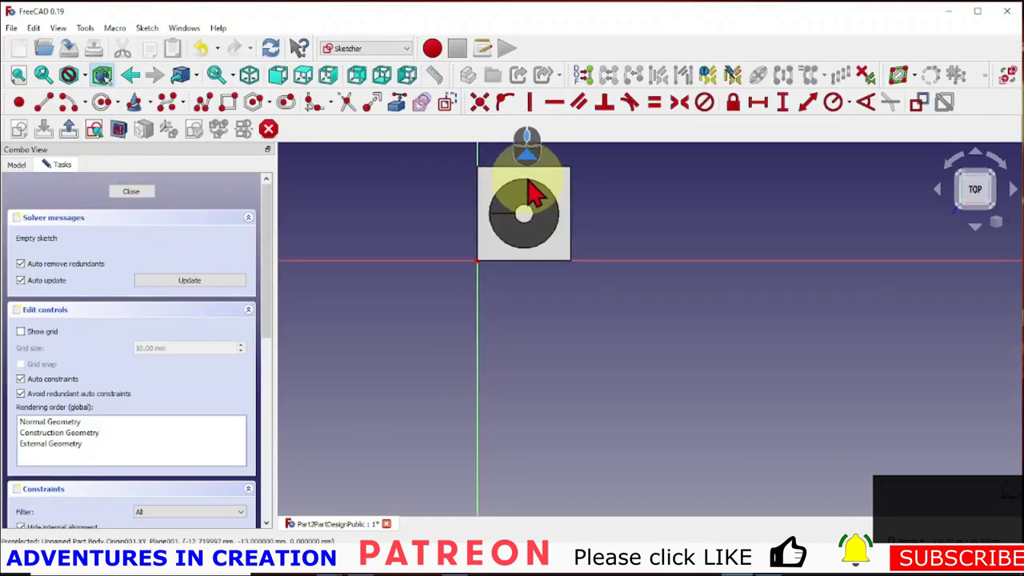
{"action": "scroll", "coordinate": [532, 192], "scroll_direction": "up", "scroll_amount": 2}
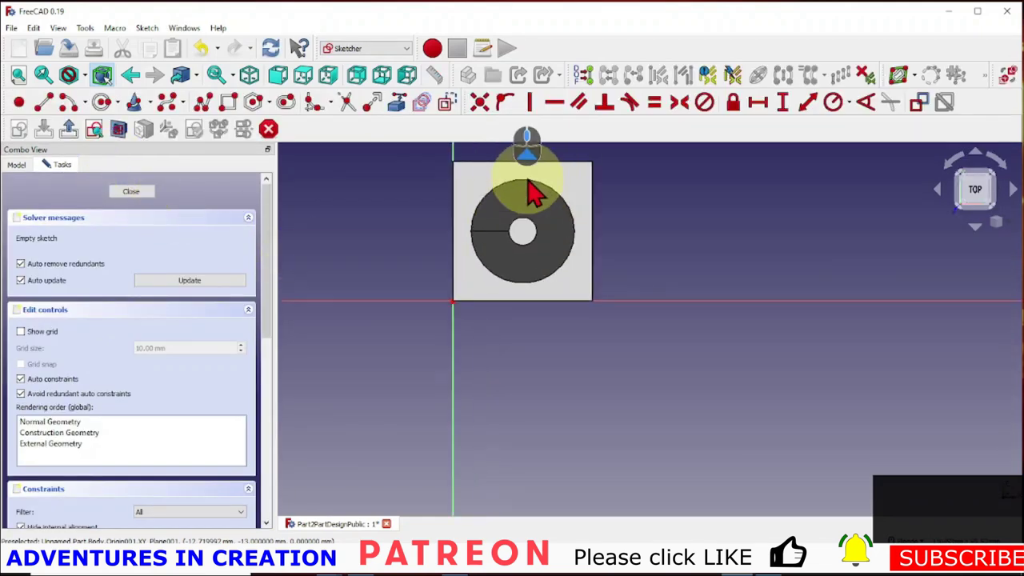
Section the view at the sketch plane and draw a circle near the middle of the box's square outline.
{"action": "left_click", "coordinate": [124, 136]}
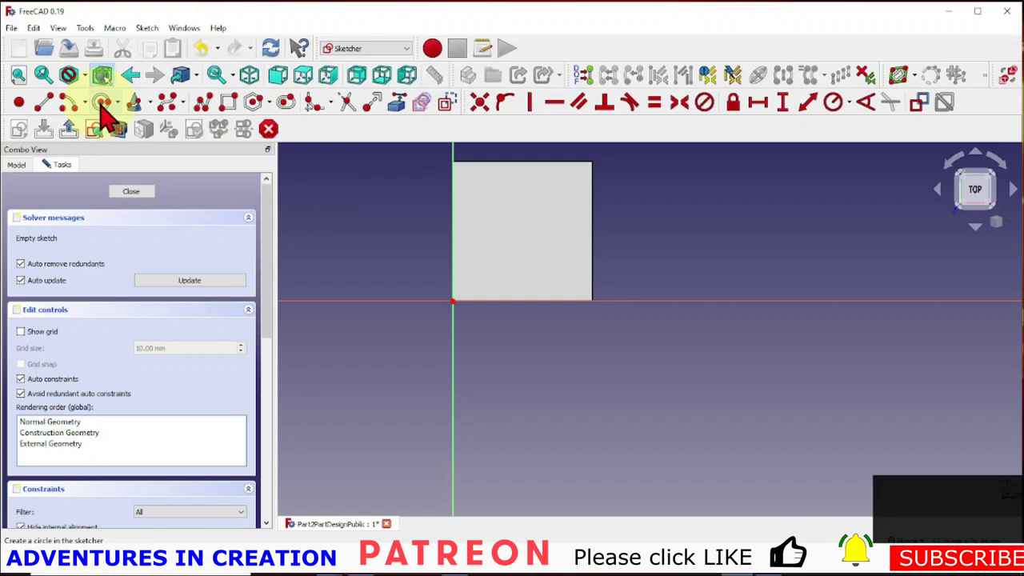
{"action": "left_click", "coordinate": [100, 104]}
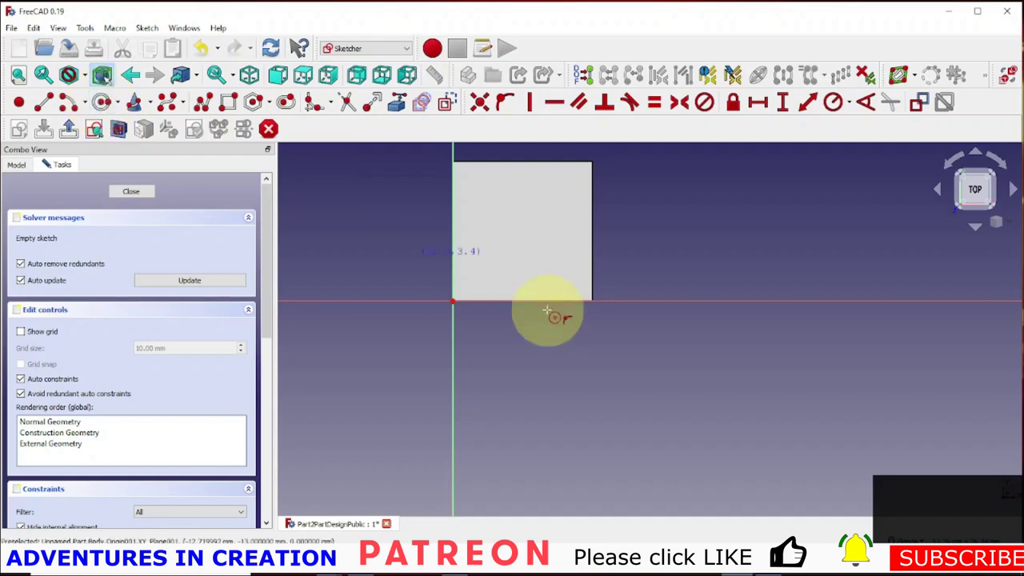
{"action": "left_click", "coordinate": [530, 240]}
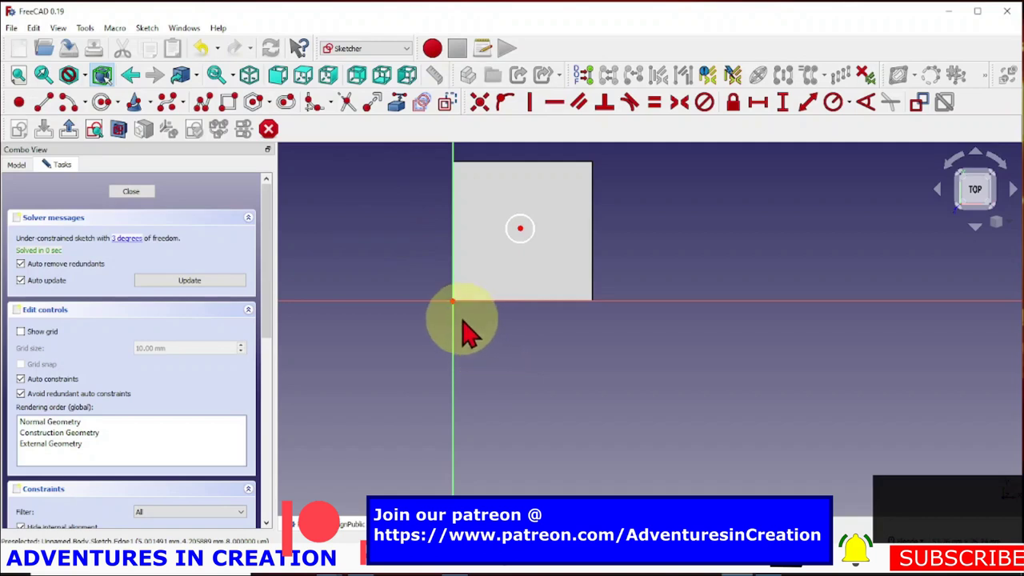
Constrain the circle's centre 5 mm horizontally and 5 mm vertically from the origin, placing both dimensions outside the square.
{"action": "left_click", "coordinate": [520, 229]}
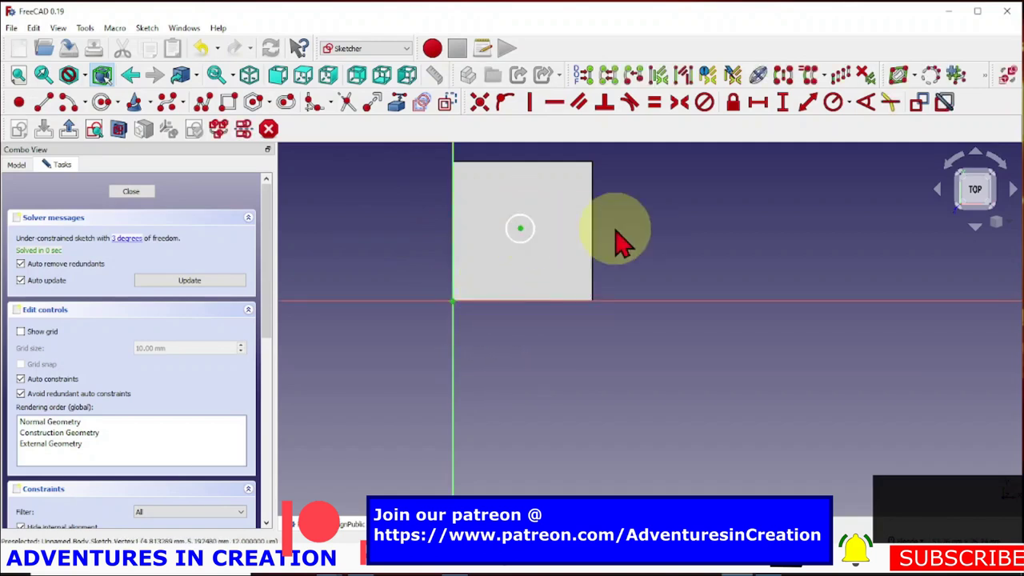
{"action": "left_click", "coordinate": [758, 116]}
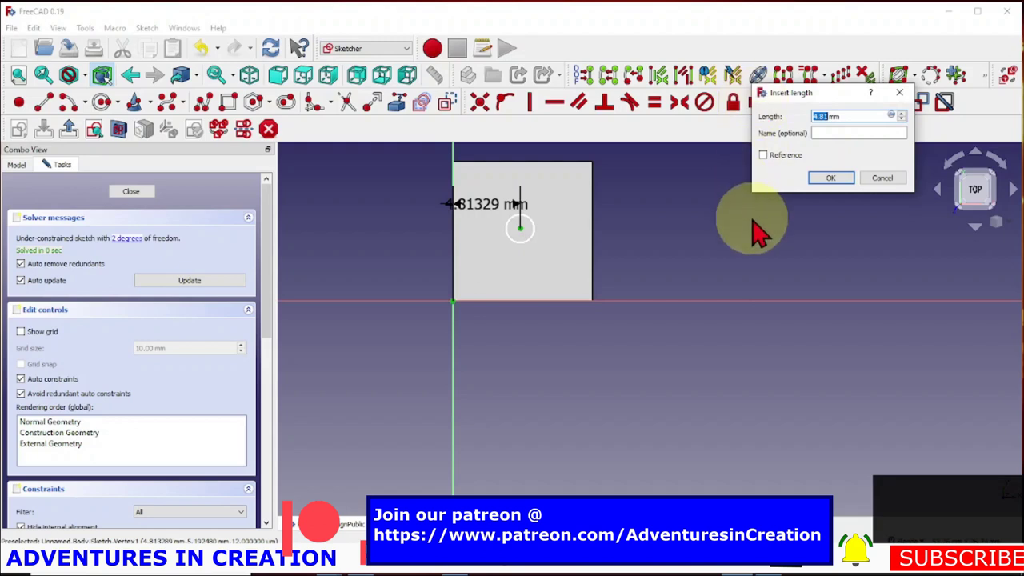
{"action": "type", "text": "5"}
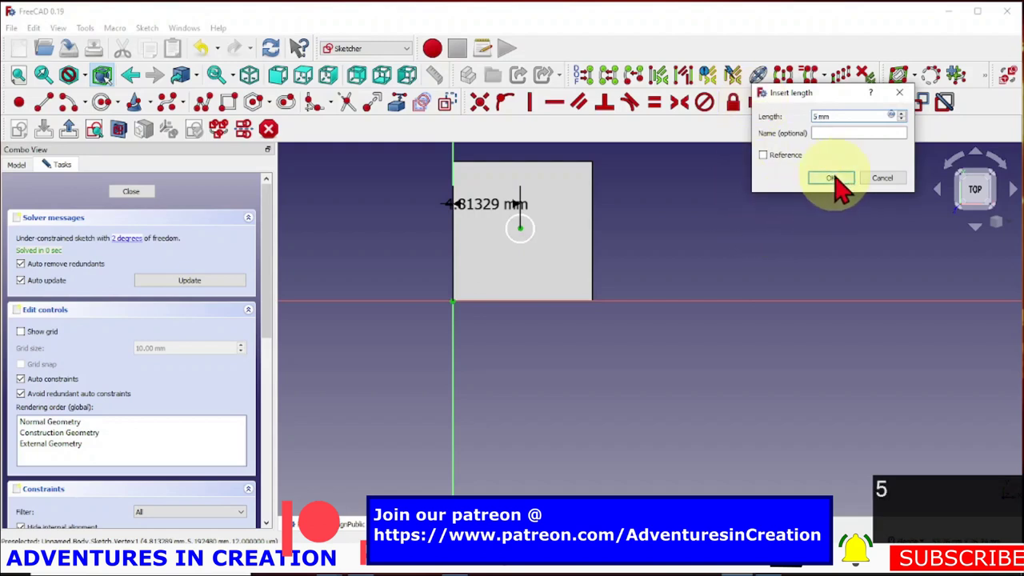
{"action": "left_click", "coordinate": [832, 179]}
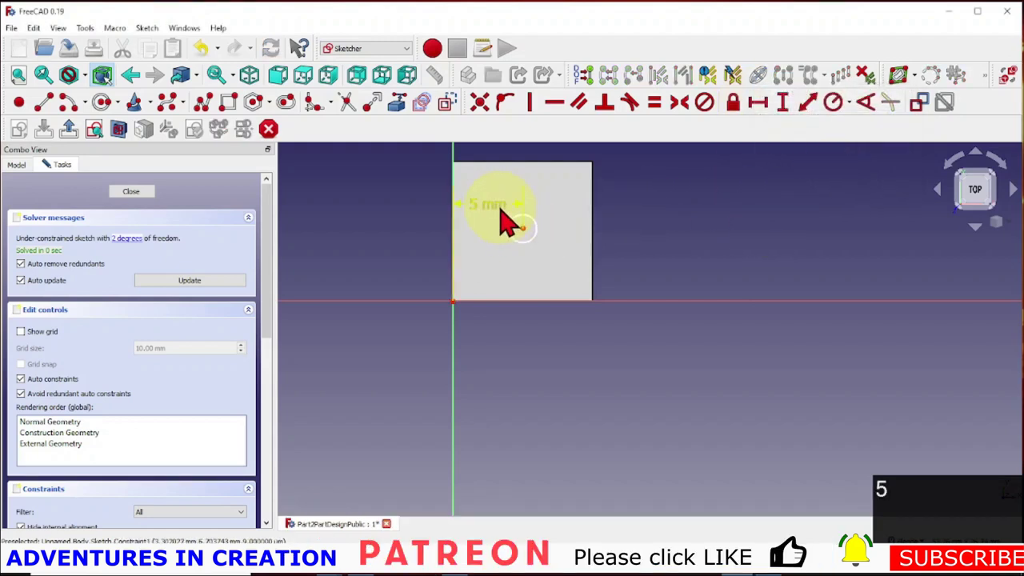
{"action": "left_click_drag", "start_coordinate": [502, 222], "coordinate": [498, 347]}
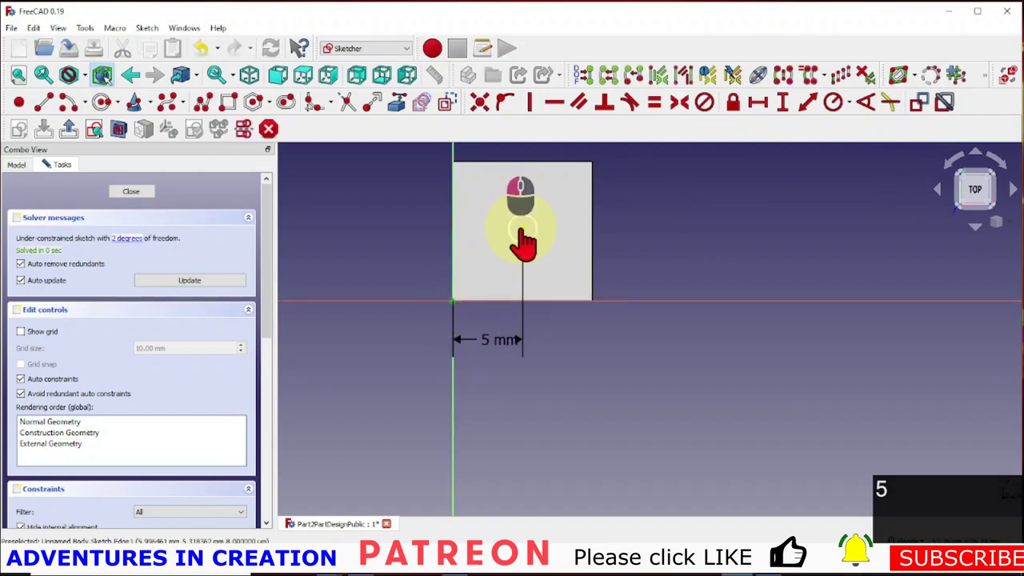
{"action": "left_click", "coordinate": [788, 108]}
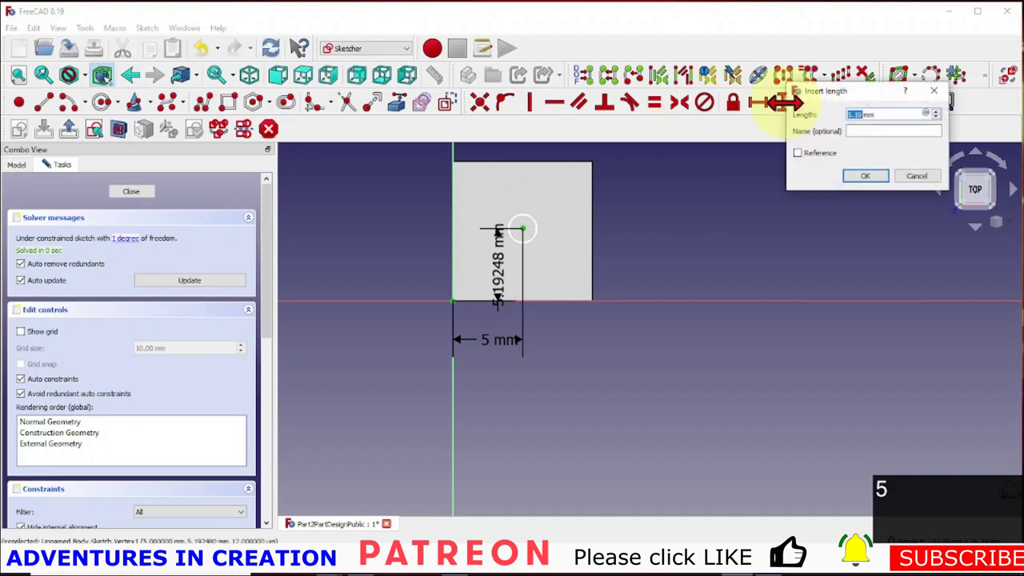
{"action": "left_click", "coordinate": [869, 177]}
{"action": "left_click_drag", "start_coordinate": [497, 273], "coordinate": [405, 280]}
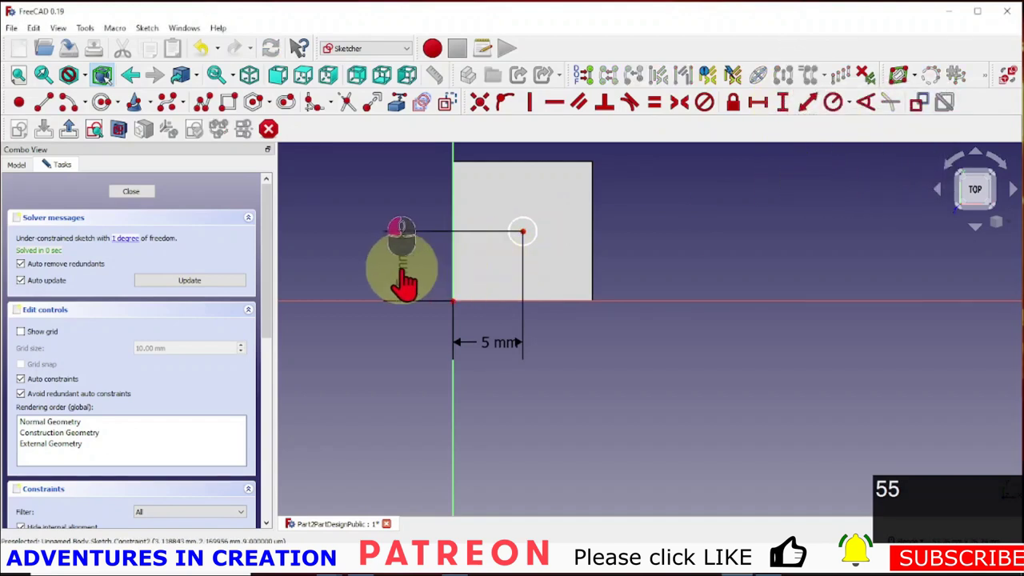
Constrain the circle's diameter to 1 mm and close the sketch.
{"action": "left_click", "coordinate": [531, 235]}
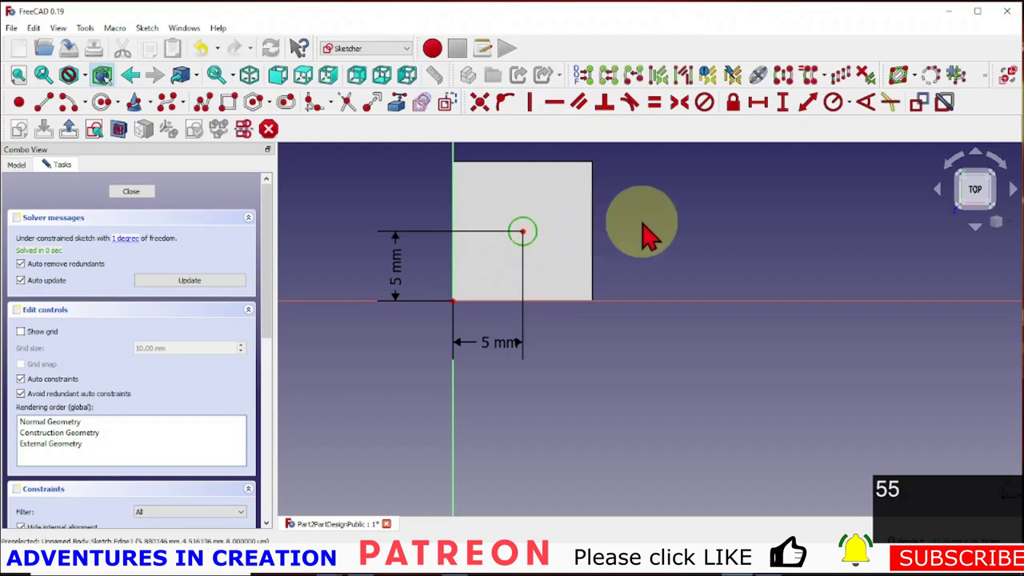
{"action": "left_click", "coordinate": [848, 103]}
{"action": "left_click", "coordinate": [853, 138]}
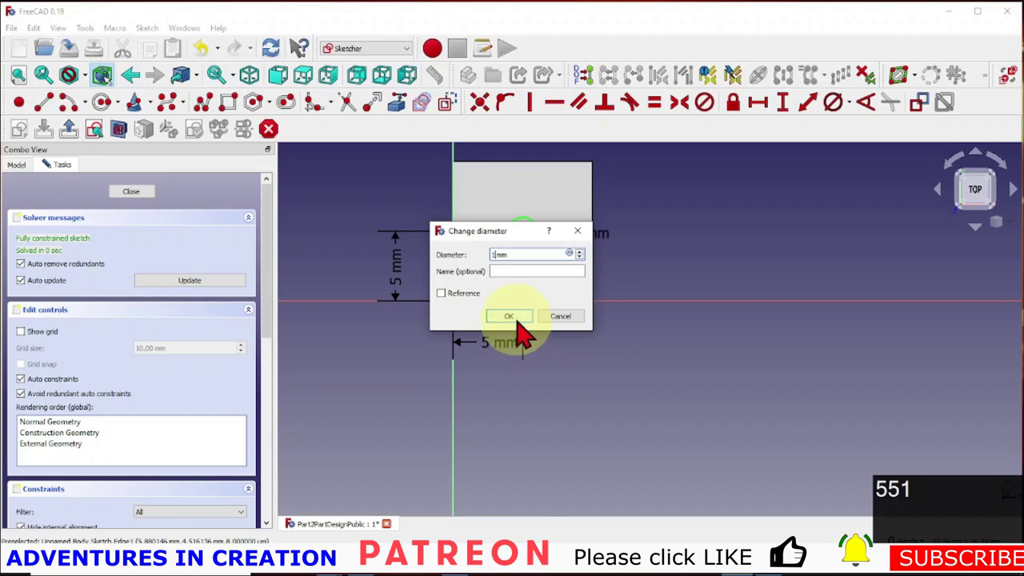
{"action": "left_click", "coordinate": [517, 320]}
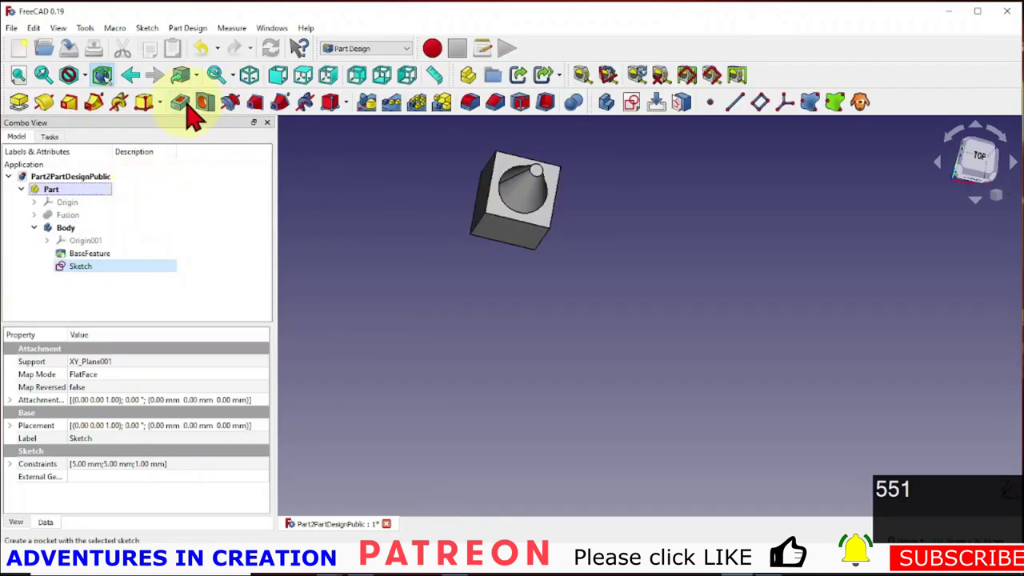
Pocket the circle sketch with type Through all in the reversed direction, cutting through the box and cone.
{"action": "left_click", "coordinate": [188, 112]}
{"action": "left_click", "coordinate": [178, 214]}
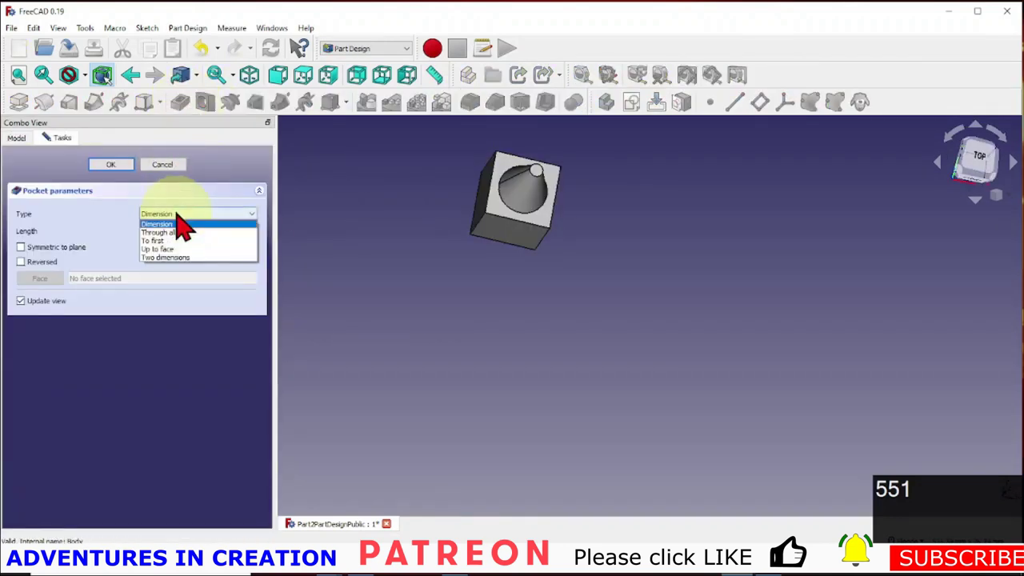
{"action": "key", "text": "Escape"}
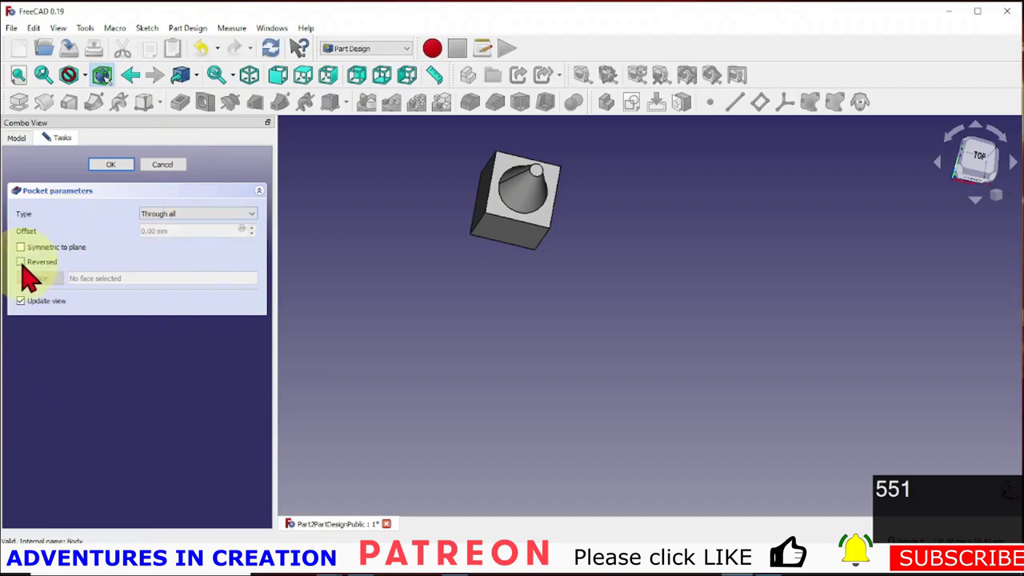
{"action": "left_click", "coordinate": [126, 166]}
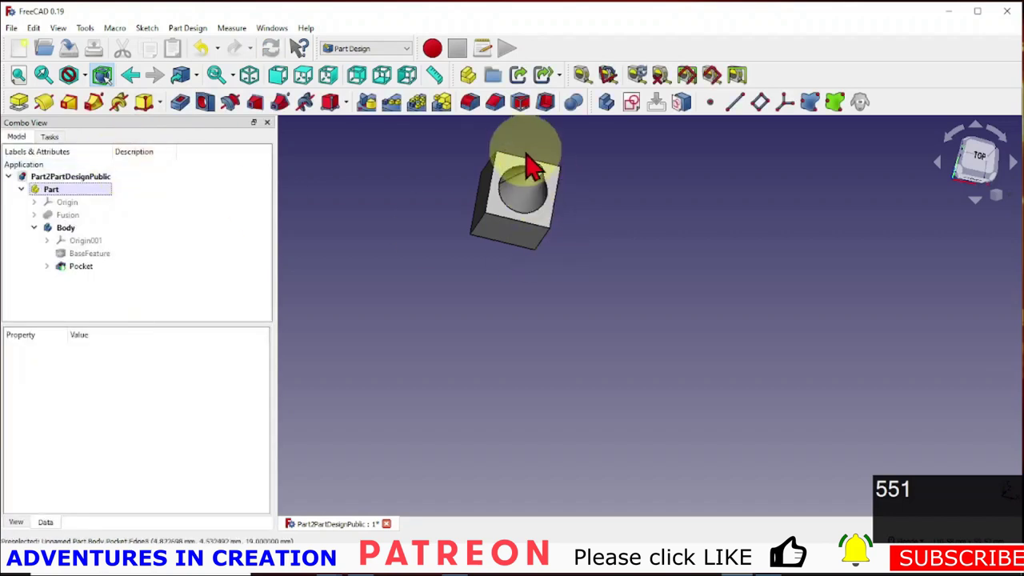
Inspect the pocketed hole at the cone's tip and on the underside of the box.
{"action": "scroll", "coordinate": [529, 166], "scroll_direction": "up", "scroll_amount": 3}
{"action": "scroll", "coordinate": [530, 170], "scroll_direction": "up", "scroll_amount": 3}
{"action": "middle_click_drag", "start_coordinate": [531, 178], "coordinate": [567, 224]}
{"action": "scroll", "coordinate": [572, 332], "scroll_direction": "down", "scroll_amount": 5}
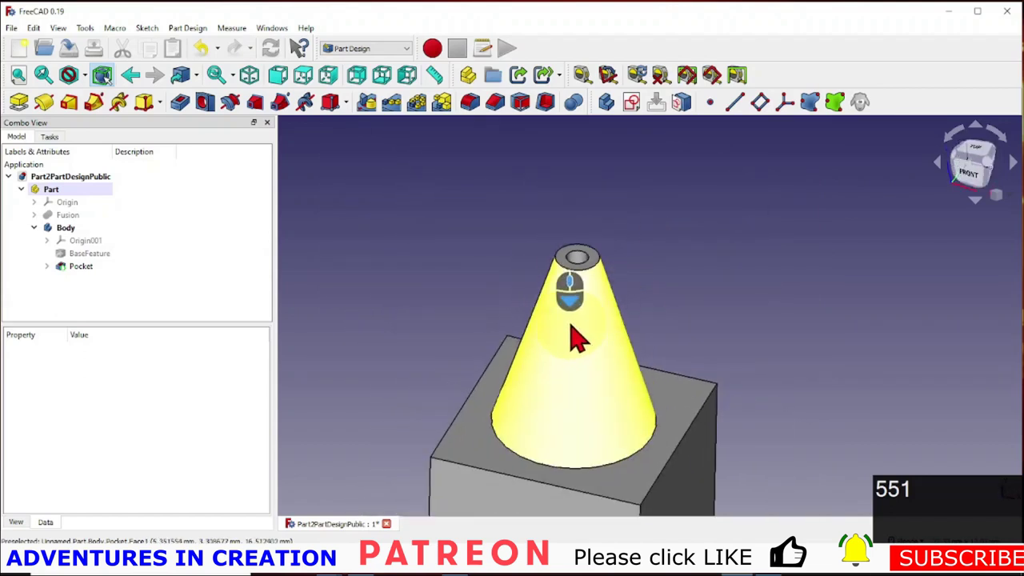
{"action": "middle_click_drag", "start_coordinate": [560, 439], "coordinate": [605, 292]}
{"action": "scroll", "coordinate": [552, 484], "scroll_direction": "up", "scroll_amount": 6}
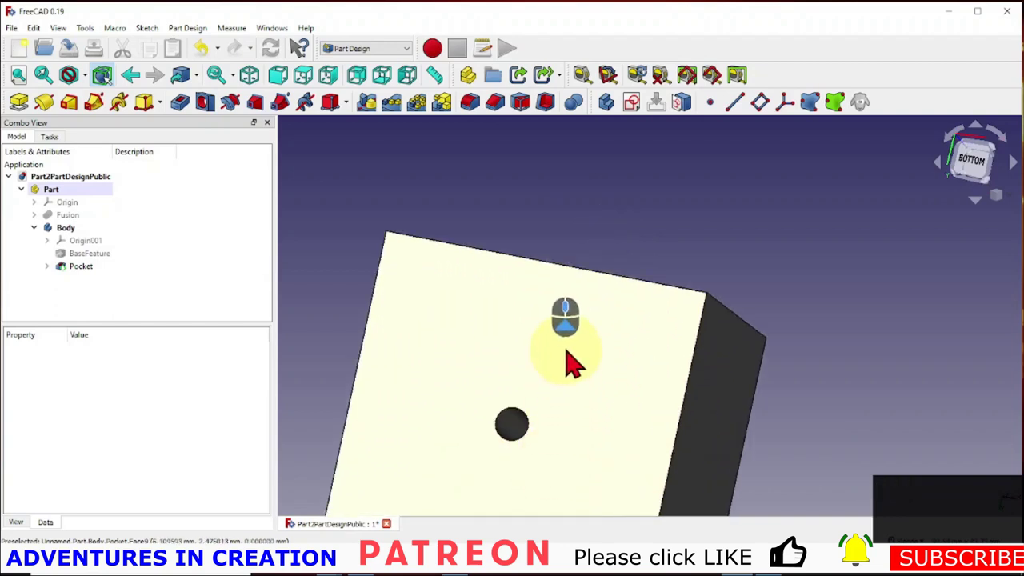
Start a new sketch in the body on the XZ base plane.
{"action": "middle_click_drag", "start_coordinate": [567, 360], "coordinate": [589, 303]}
{"action": "scroll", "coordinate": [585, 434], "scroll_direction": "up", "scroll_amount": 2}
{"action": "scroll", "coordinate": [582, 438], "scroll_direction": "down", "scroll_amount": 3}
{"action": "scroll", "coordinate": [583, 439], "scroll_direction": "down", "scroll_amount": 3}
{"action": "scroll", "coordinate": [688, 288], "scroll_direction": "down", "scroll_amount": 2}
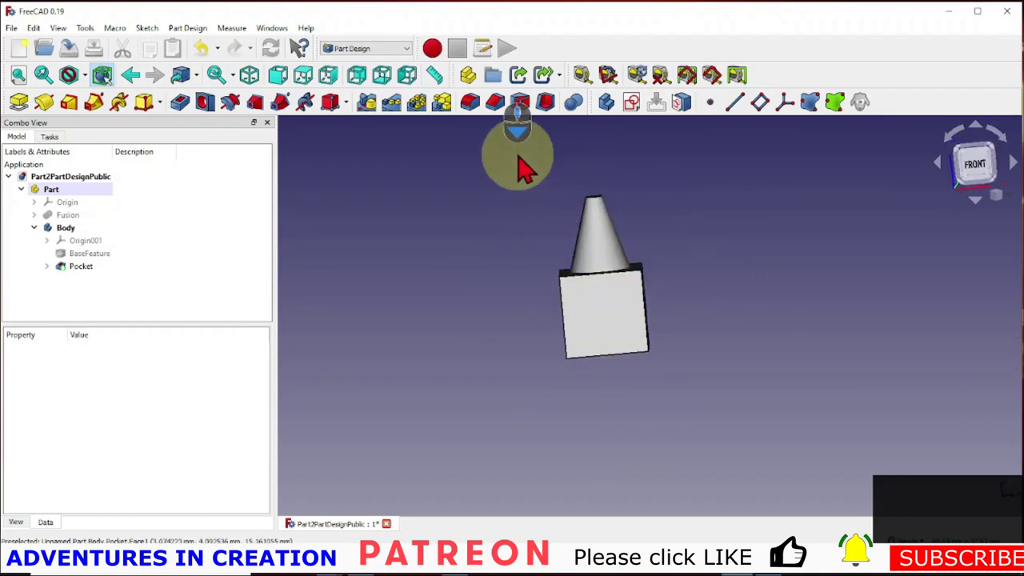
{"action": "left_click", "coordinate": [632, 102]}
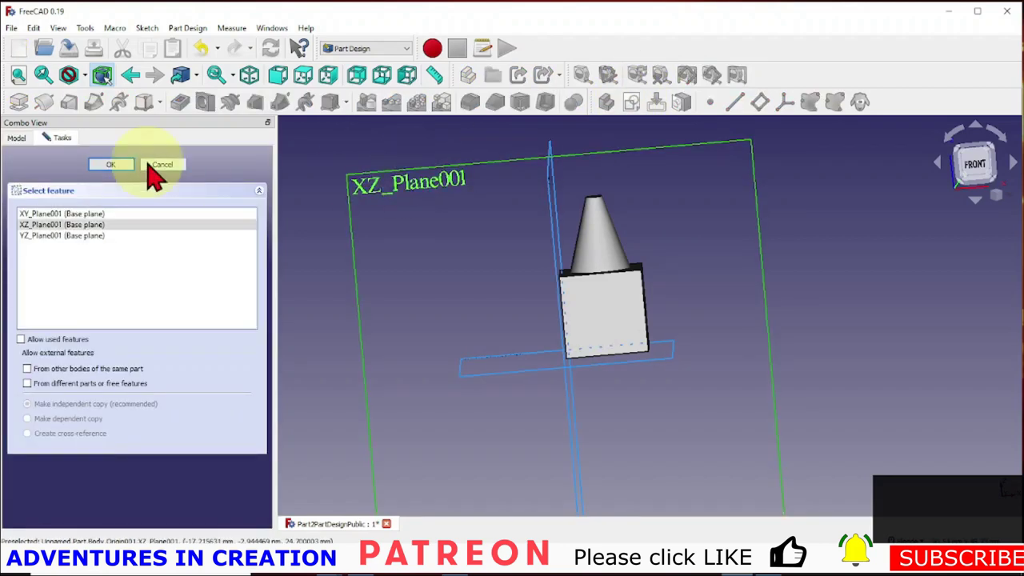
{"action": "left_click", "coordinate": [112, 165]}
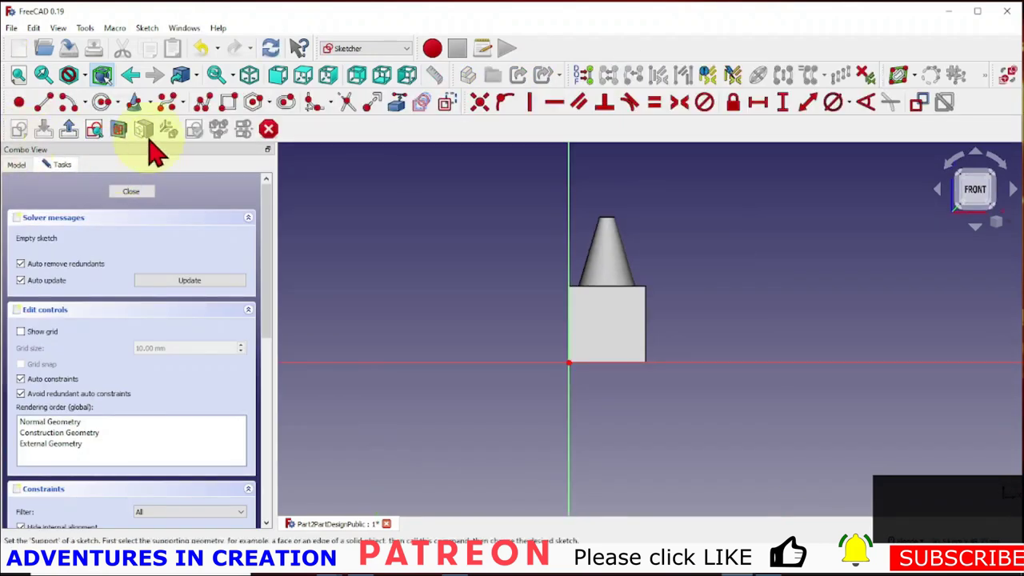
Sketch a rectangle about 6.5 by 4.7 mm inside the box's front face and close the sketch.
{"action": "left_click", "coordinate": [230, 104]}
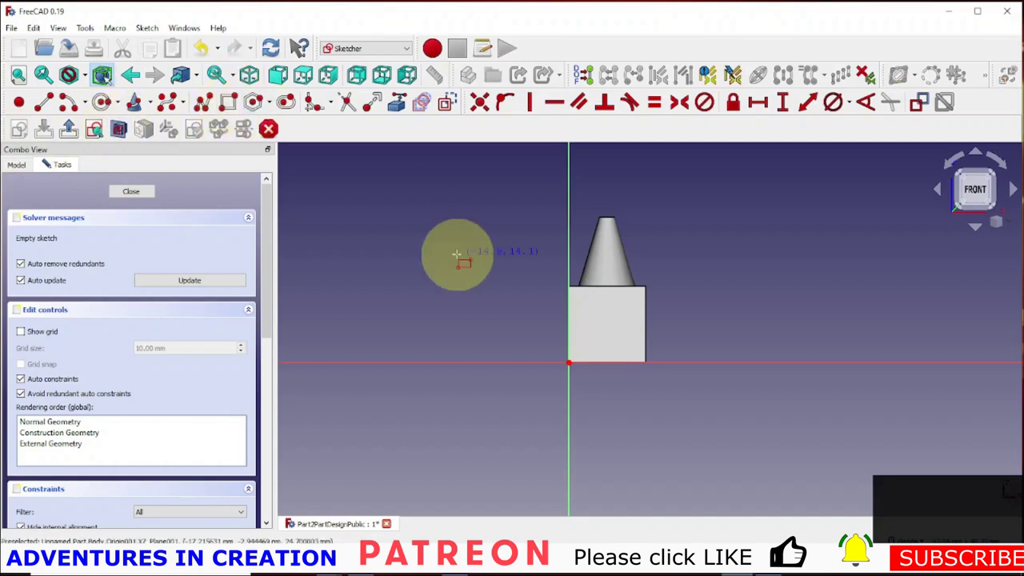
{"action": "left_click", "coordinate": [589, 315]}
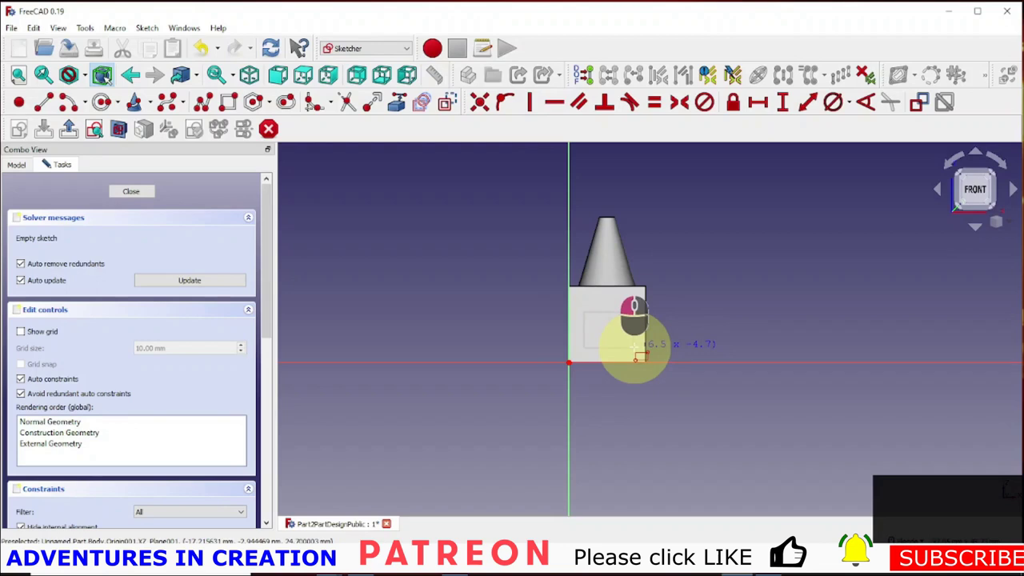
{"action": "left_click", "coordinate": [633, 346]}
{"action": "right_click", "coordinate": [328, 260]}
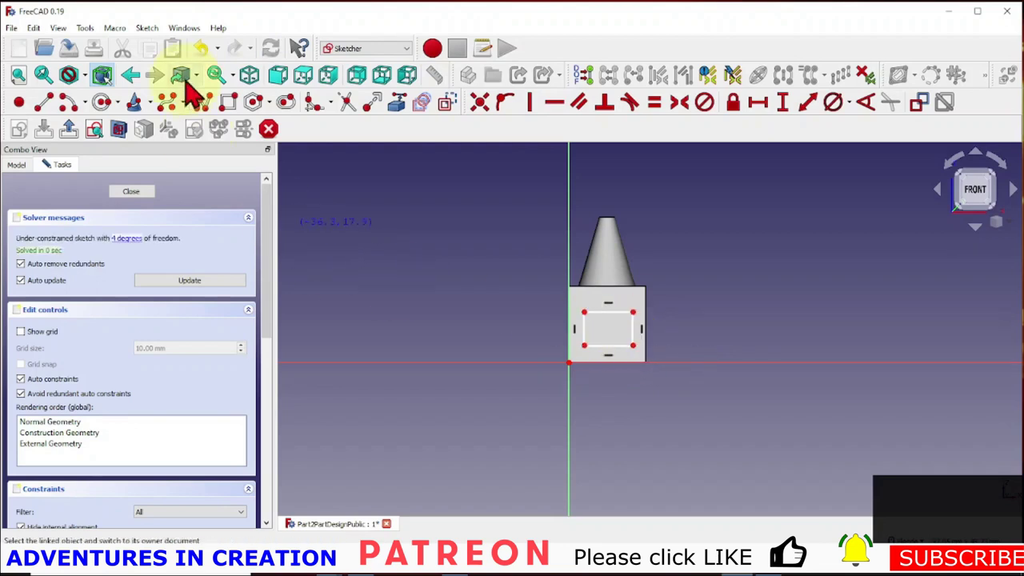
{"action": "left_click", "coordinate": [128, 193]}
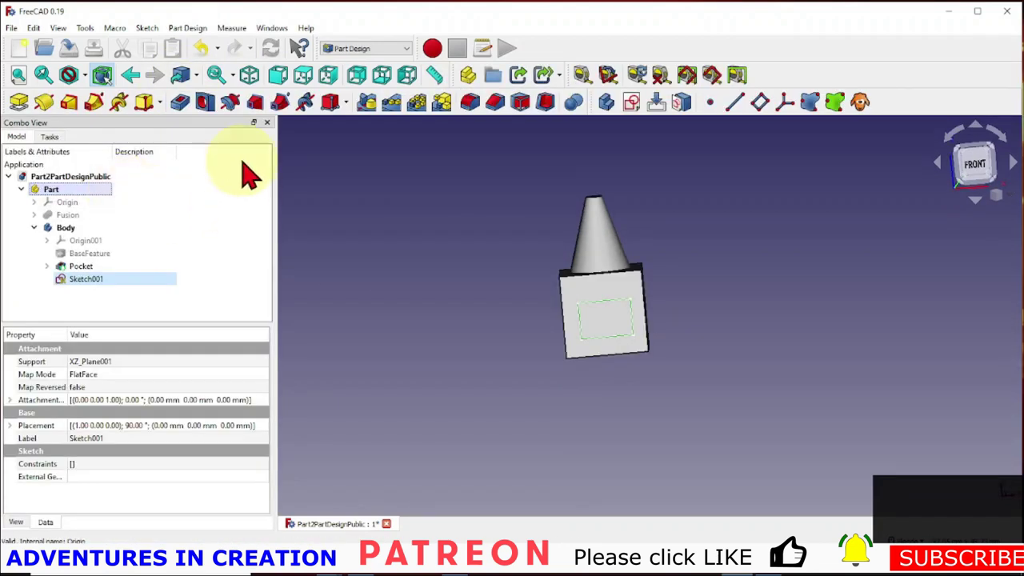
Pocket the rectangle sketch with type Through all to cut a rectangular opening through the box.
{"action": "left_click", "coordinate": [190, 109]}
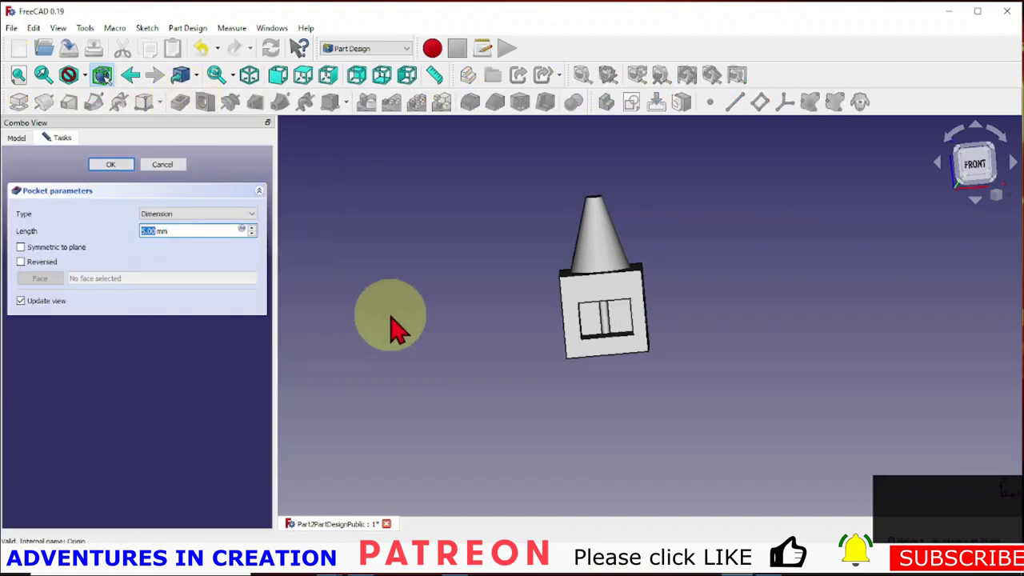
{"action": "left_click", "coordinate": [202, 216]}
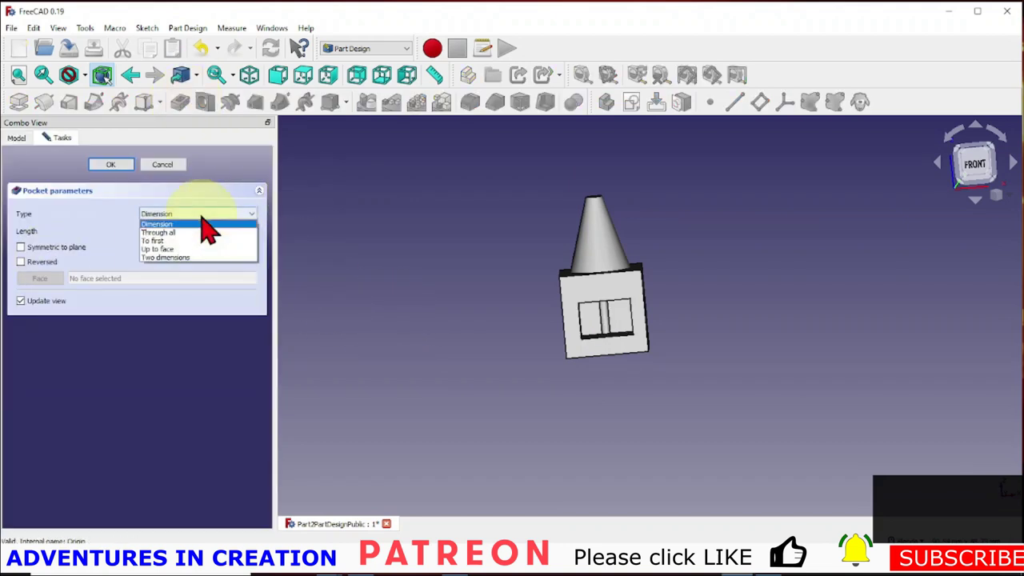
{"action": "left_click", "coordinate": [200, 233]}
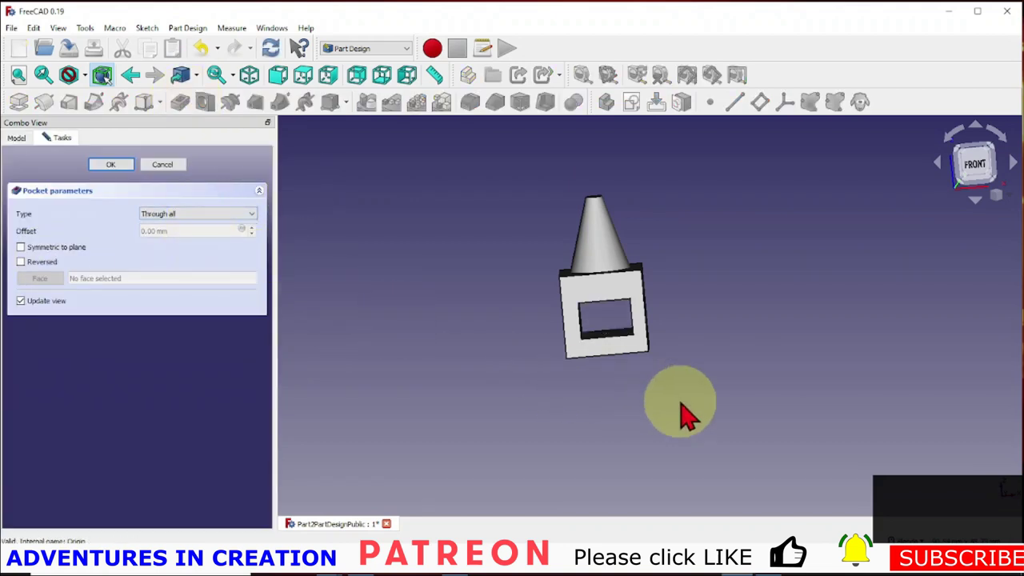
{"action": "middle_click_drag", "start_coordinate": [680, 411], "coordinate": [651, 408]}
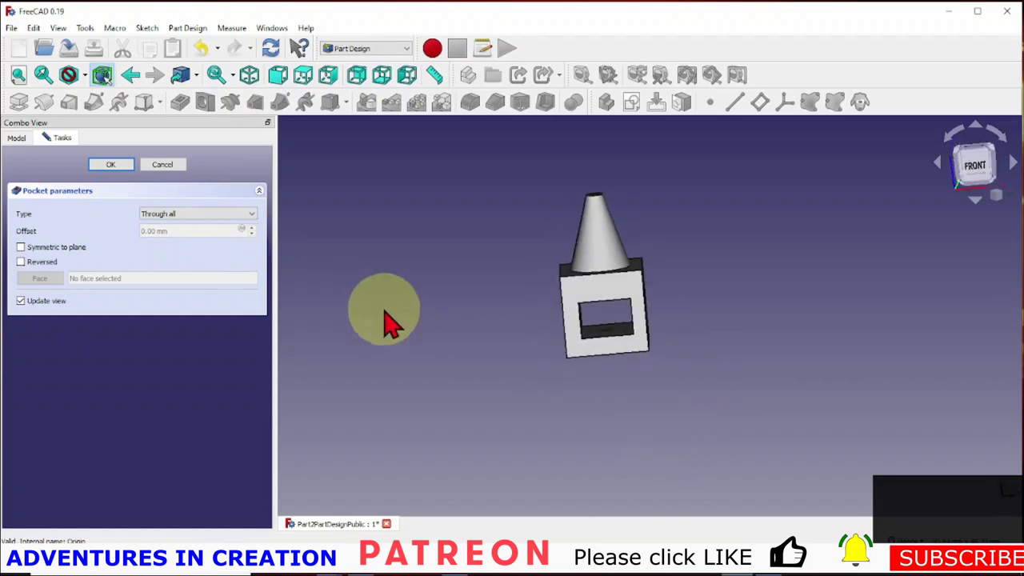
{"action": "left_click", "coordinate": [112, 165]}
Start a 1 mm equal-distance chamfer on the rectangular opening's front rim, adding its edges to the selection.
{"action": "middle_click_drag", "start_coordinate": [680, 452], "coordinate": [677, 402]}
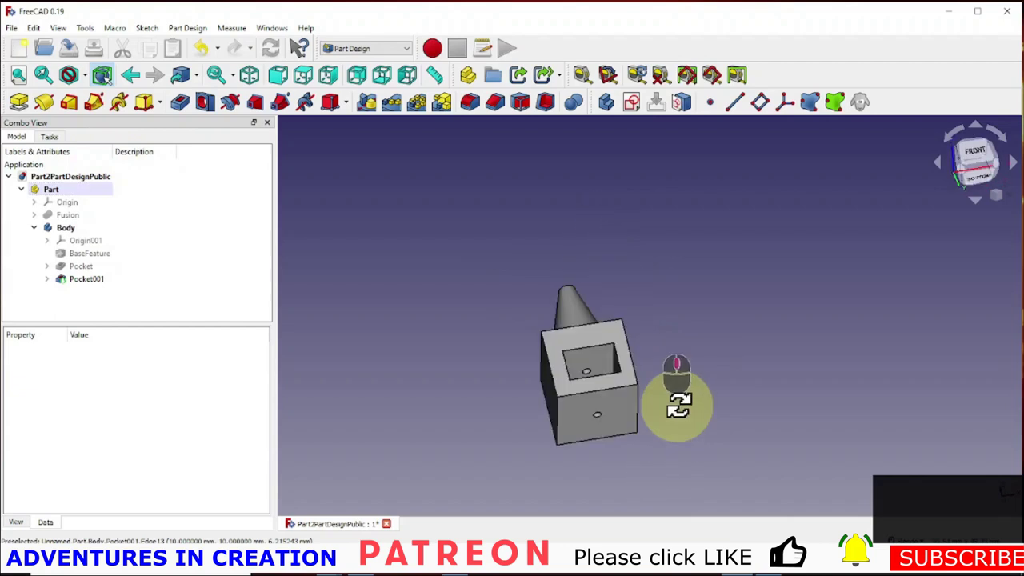
{"action": "left_click", "coordinate": [601, 362]}
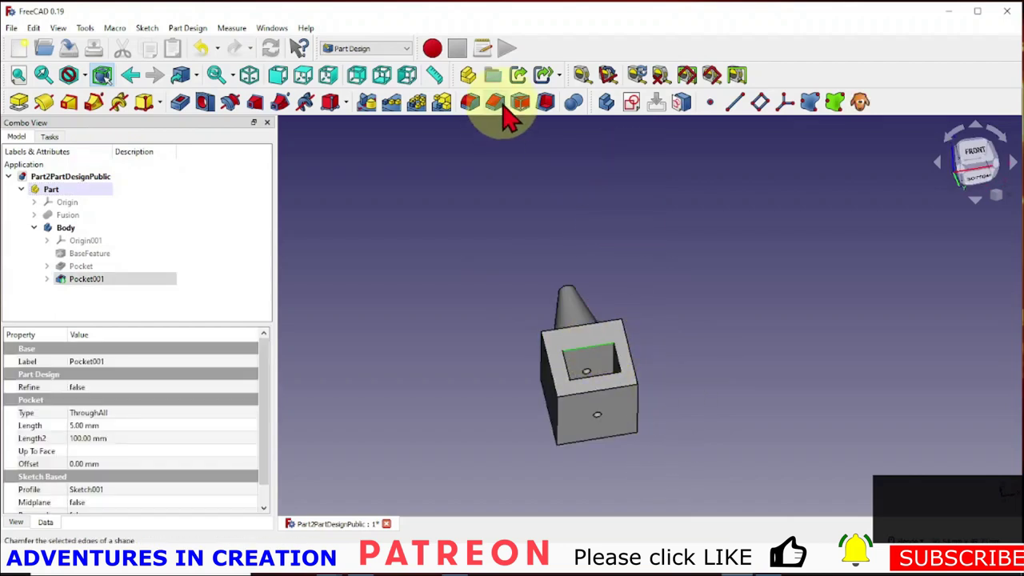
{"action": "left_click", "coordinate": [495, 101]}
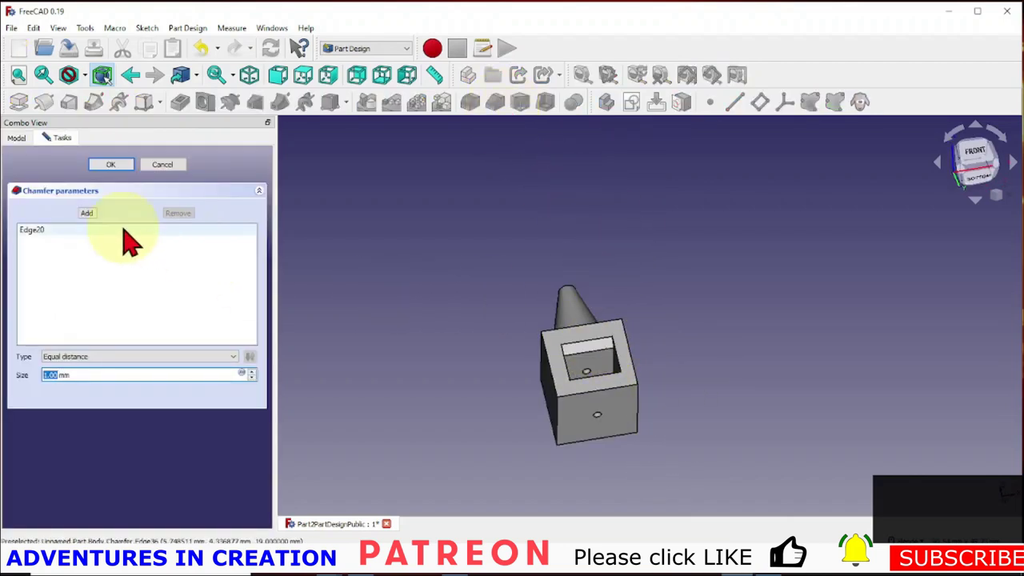
{"action": "left_click", "coordinate": [87, 212]}
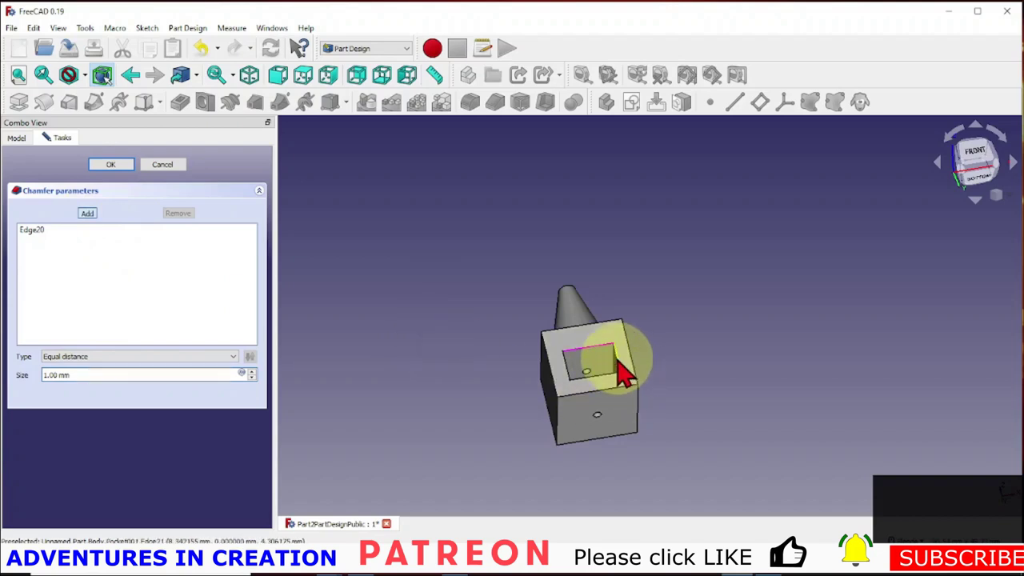
{"action": "left_click", "coordinate": [601, 392]}
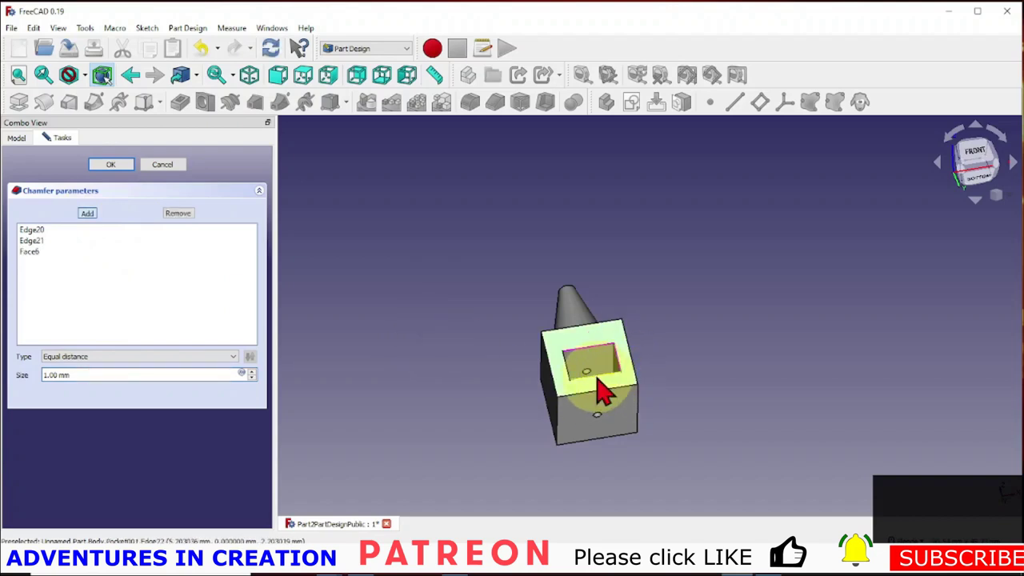
{"action": "left_click", "coordinate": [571, 383]}
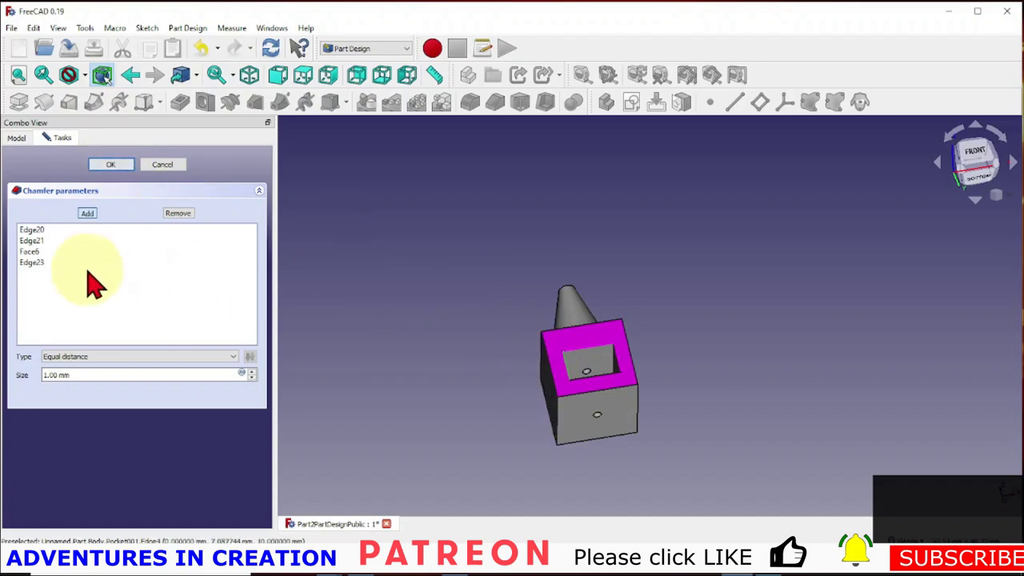
Remove the wrongly added Face6 from the chamfer's selection and apply the chamfer.
{"action": "left_click", "coordinate": [50, 253]}
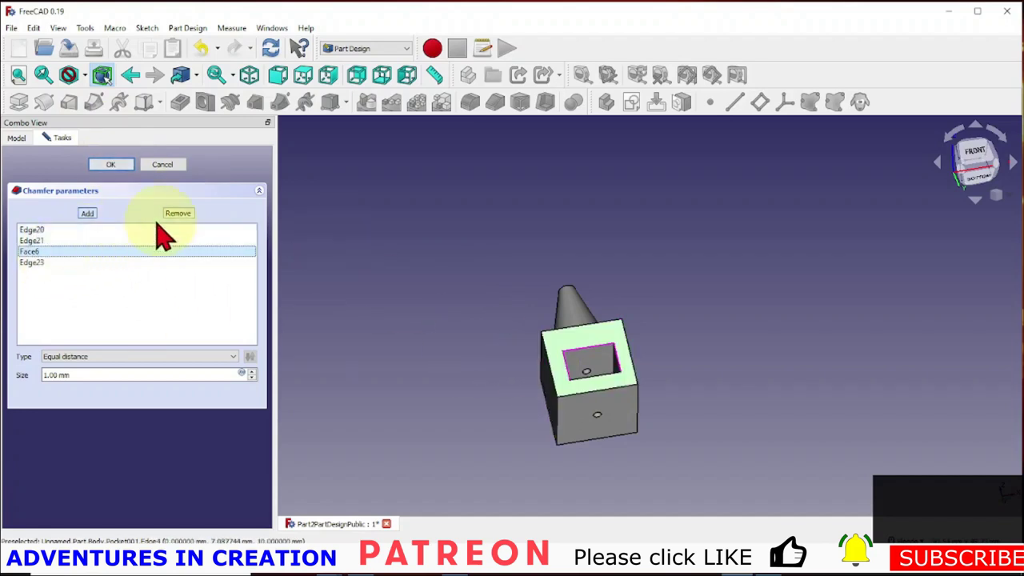
{"action": "left_click", "coordinate": [179, 214]}
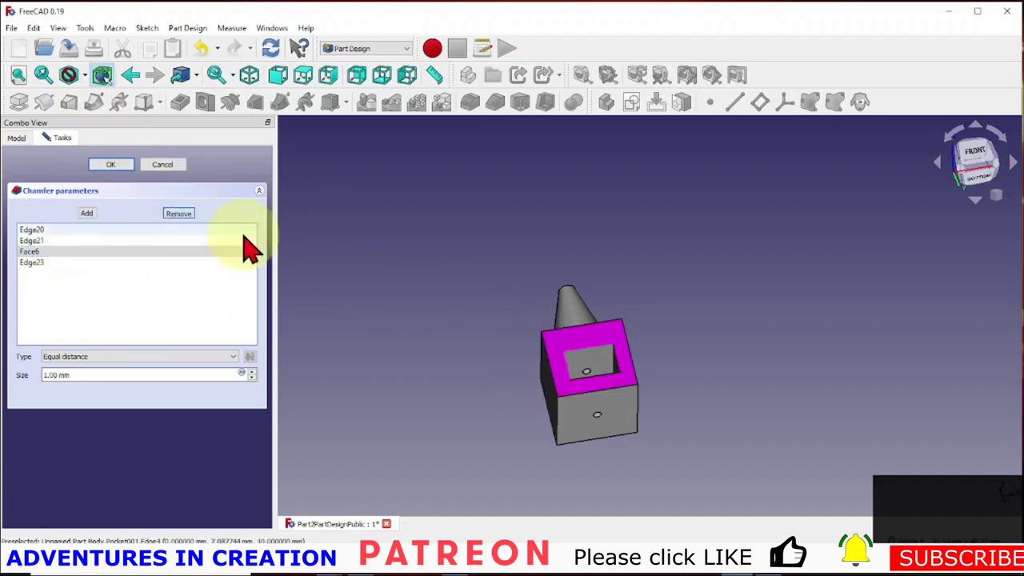
{"action": "left_click", "coordinate": [562, 354]}
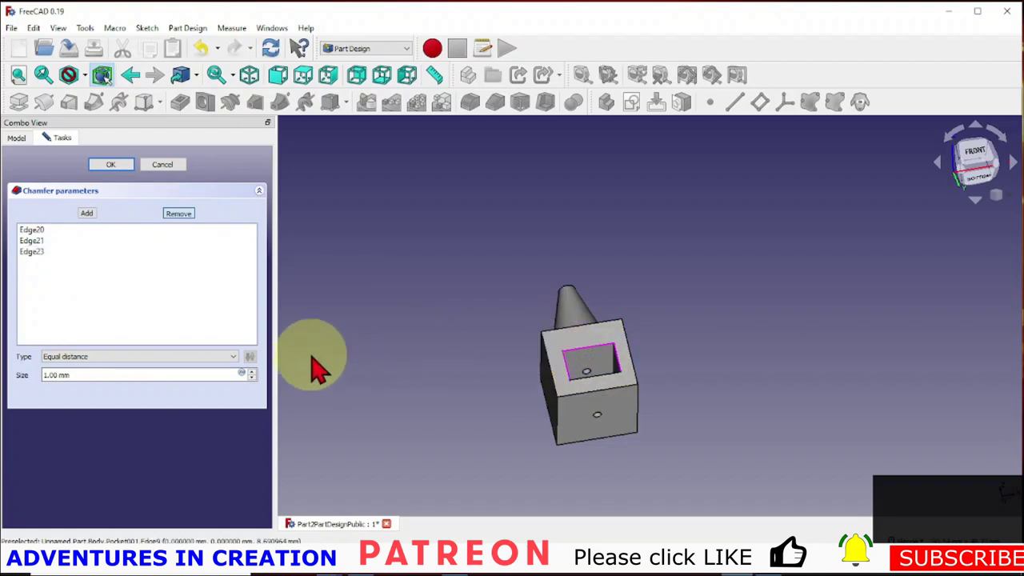
{"action": "middle_click_drag", "start_coordinate": [446, 415], "coordinate": [500, 452]}
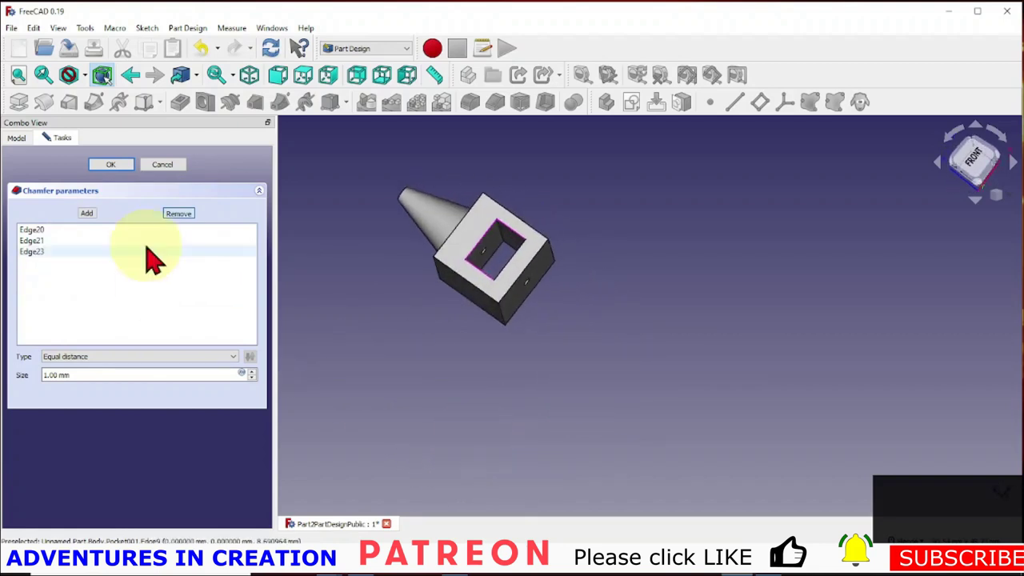
{"action": "left_click", "coordinate": [121, 167]}
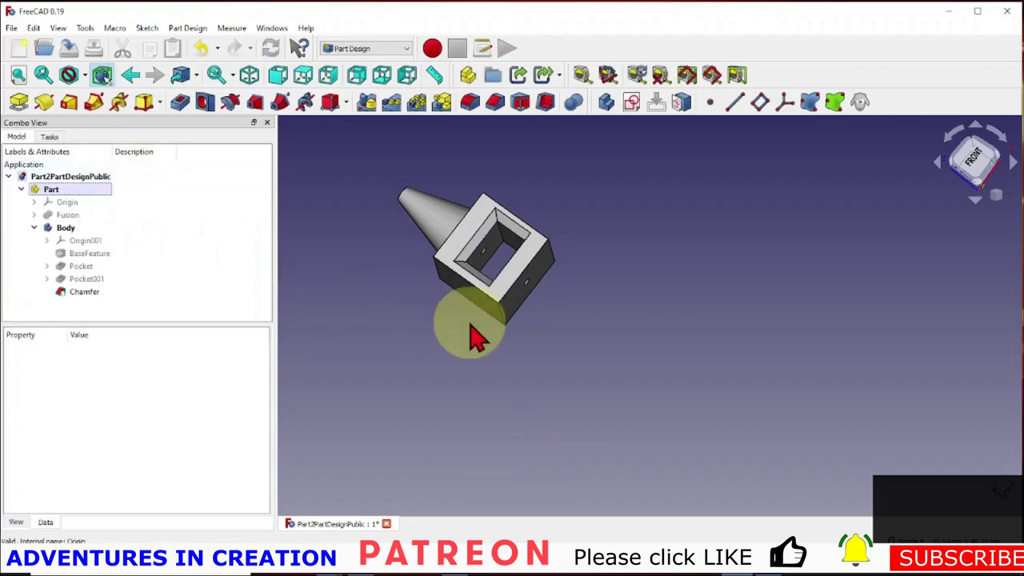
{"action": "middle_click_drag", "start_coordinate": [472, 338], "coordinate": [556, 317]}
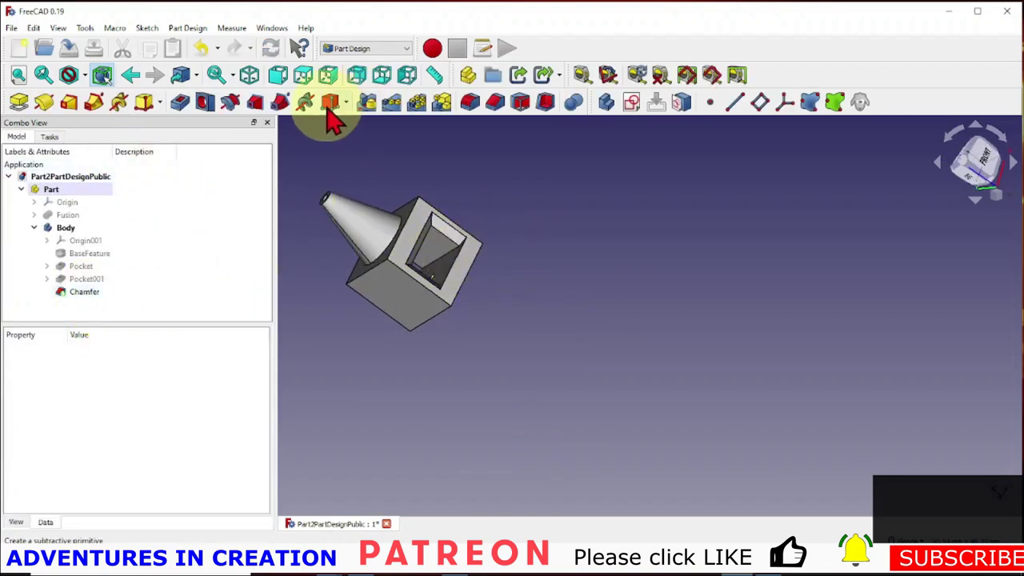
{"action": "left_click", "coordinate": [494, 102]}
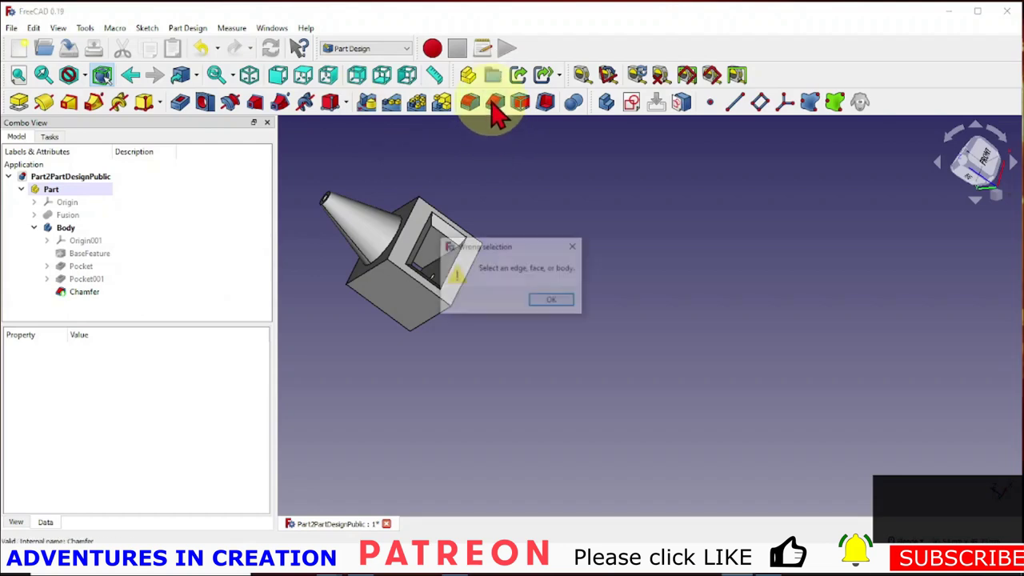
{"action": "left_click", "coordinate": [552, 300]}
{"action": "left_click", "coordinate": [456, 276]}
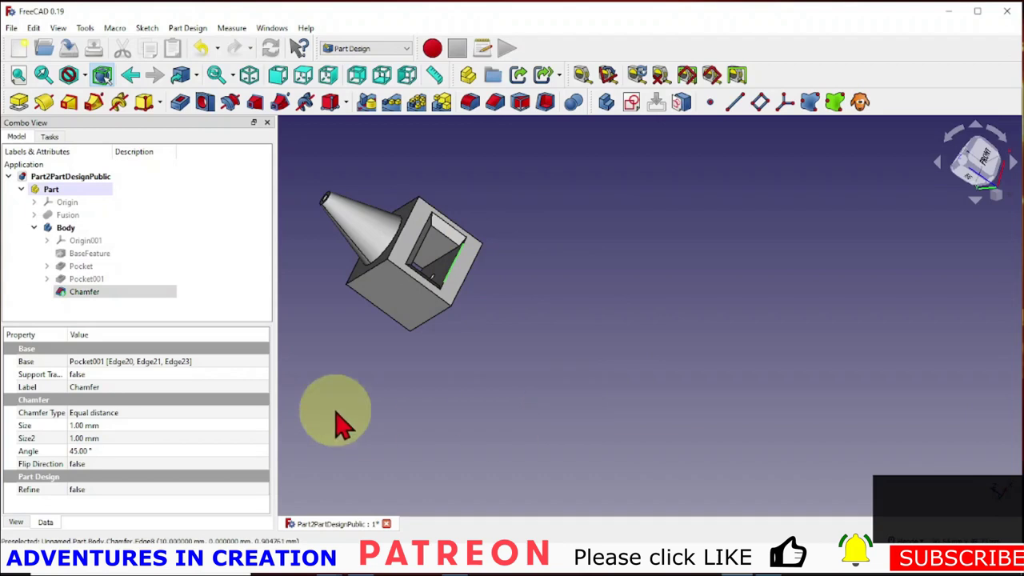
{"action": "left_click", "coordinate": [577, 460]}
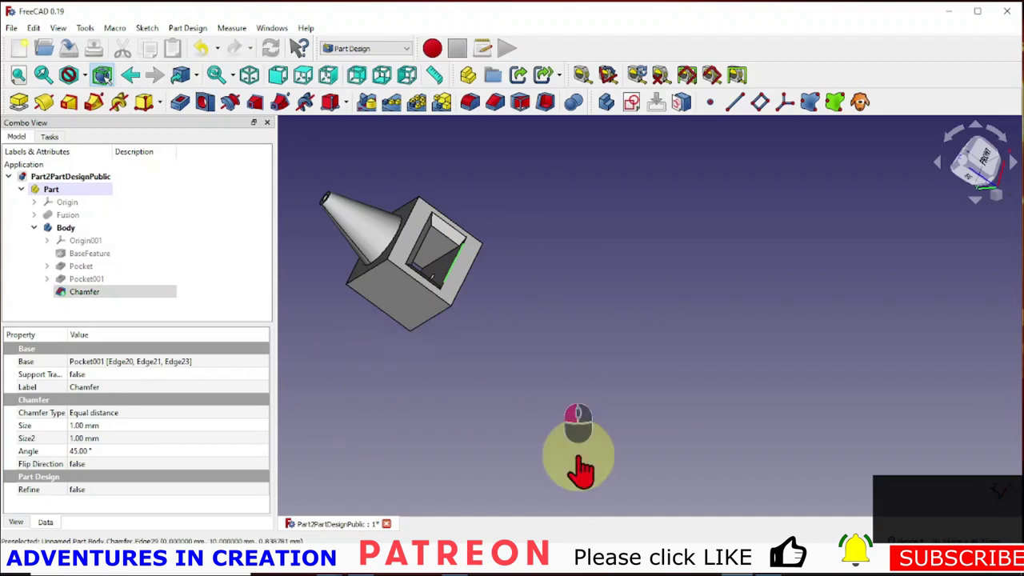
Edit the existing chamfer to include the opening's remaining front rim edge and apply it.
{"action": "double_click", "coordinate": [94, 293]}
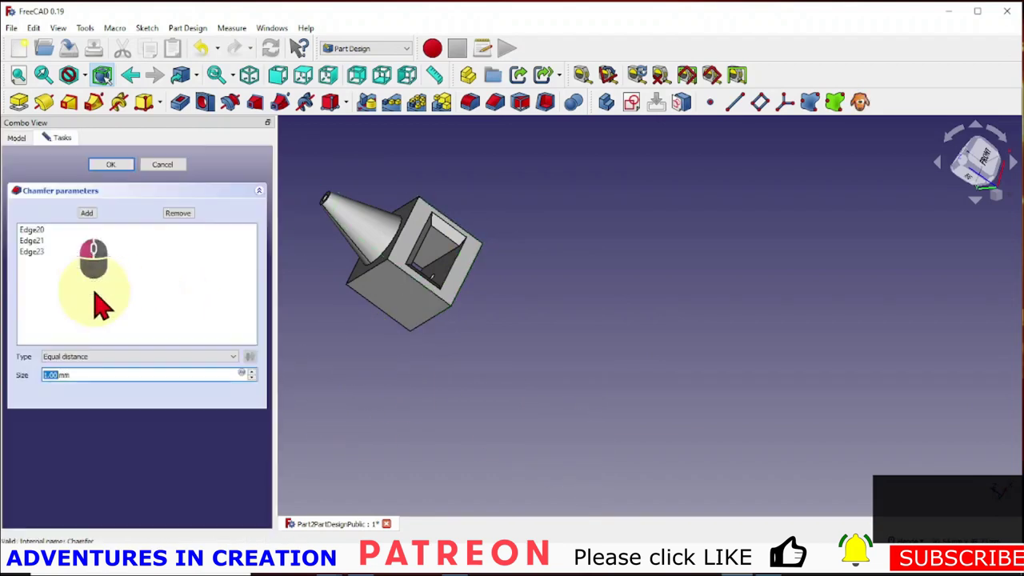
{"action": "left_click", "coordinate": [86, 212]}
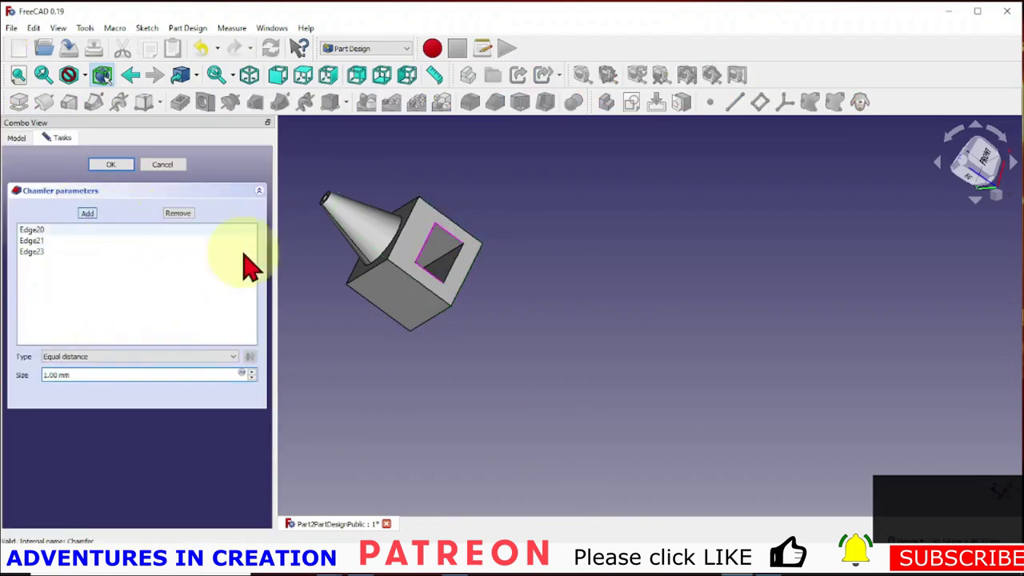
{"action": "left_click", "coordinate": [452, 284]}
{"action": "left_click", "coordinate": [110, 166]}
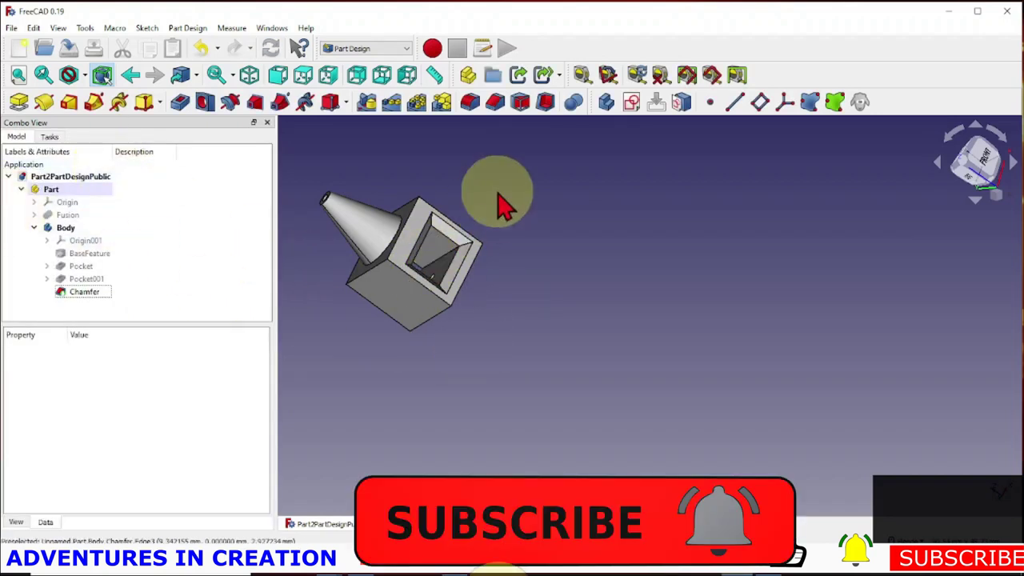
Inspect the chamfered rectangular opening and the cone from several angles.
{"action": "scroll", "coordinate": [493, 225], "scroll_direction": "down", "scroll_amount": 2}
{"action": "middle_click_drag", "start_coordinate": [494, 225], "coordinate": [457, 228]}
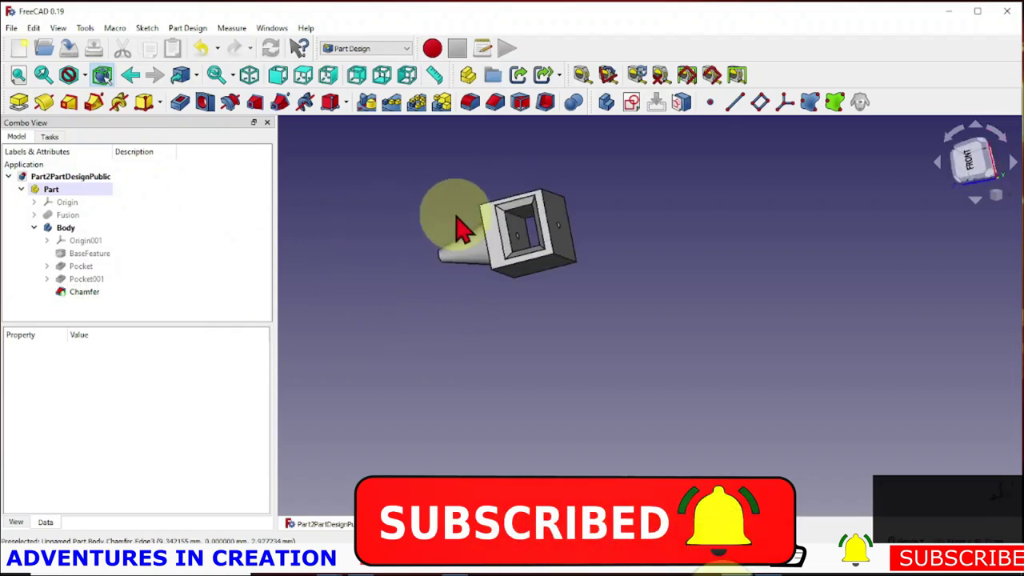
{"action": "scroll", "coordinate": [467, 228], "scroll_direction": "up", "scroll_amount": 4}
{"action": "middle_click_drag", "start_coordinate": [780, 297], "coordinate": [720, 312]}
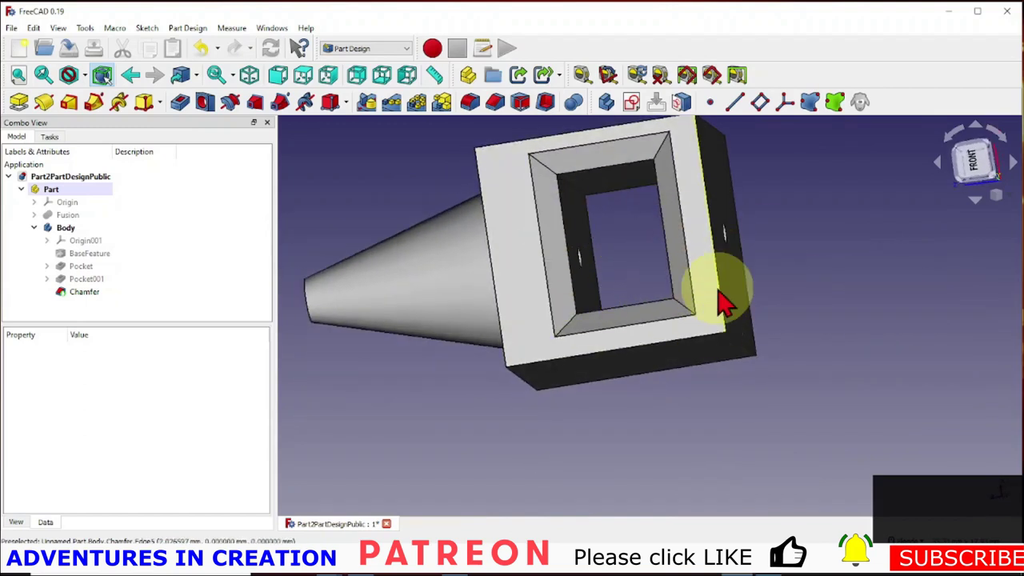
{"action": "scroll", "coordinate": [632, 288], "scroll_direction": "up", "scroll_amount": 2}
{"action": "scroll", "coordinate": [631, 286], "scroll_direction": "down", "scroll_amount": 4}
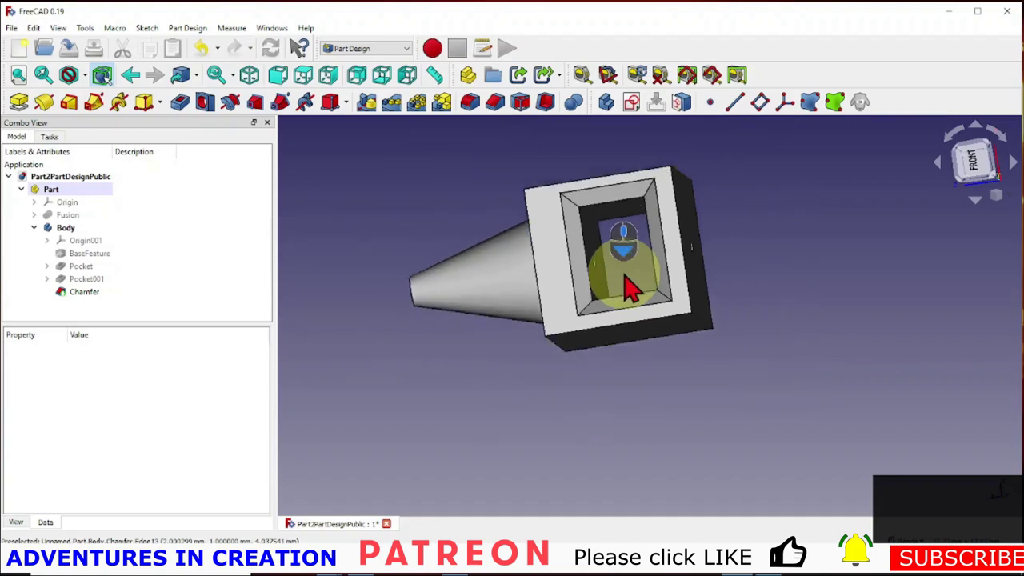
{"action": "middle_click_drag", "start_coordinate": [633, 286], "coordinate": [450, 450]}
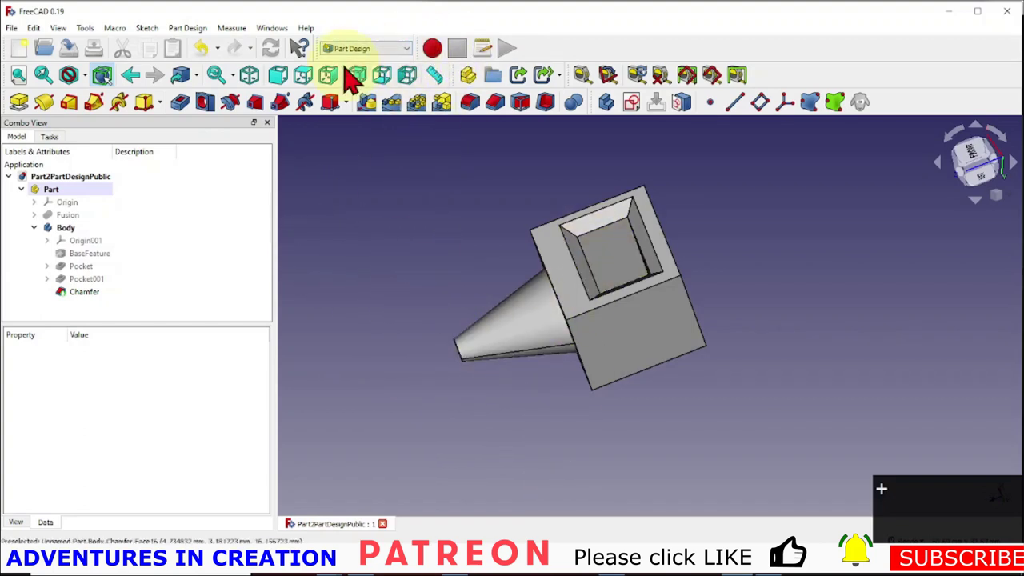
Switch to the Part workbench and resize the Fusion's source box to length 15 mm, width 11 mm and height 12 mm.
{"action": "middle_click_drag", "start_coordinate": [643, 372], "coordinate": [665, 425]}
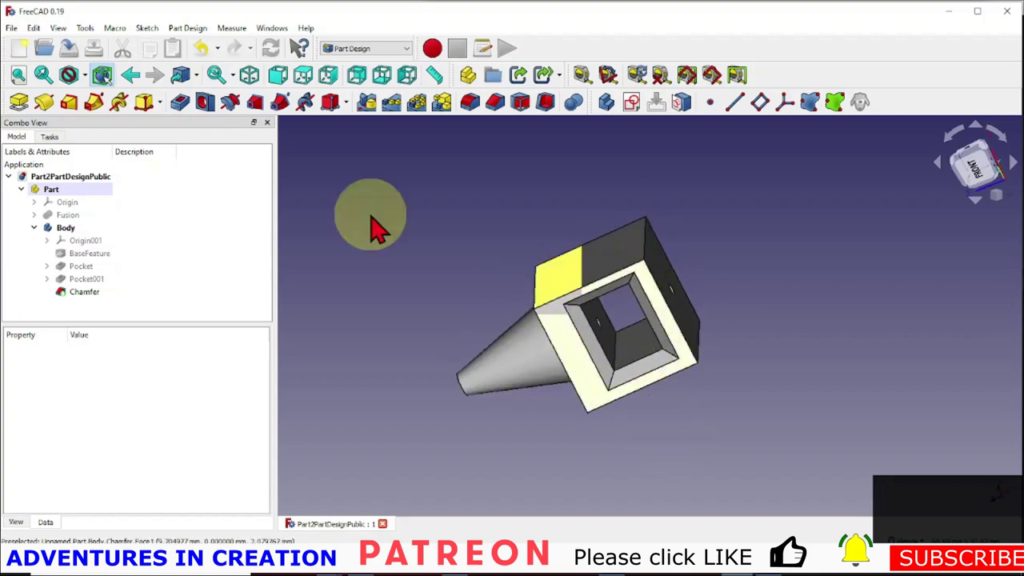
{"action": "left_click", "coordinate": [406, 49]}
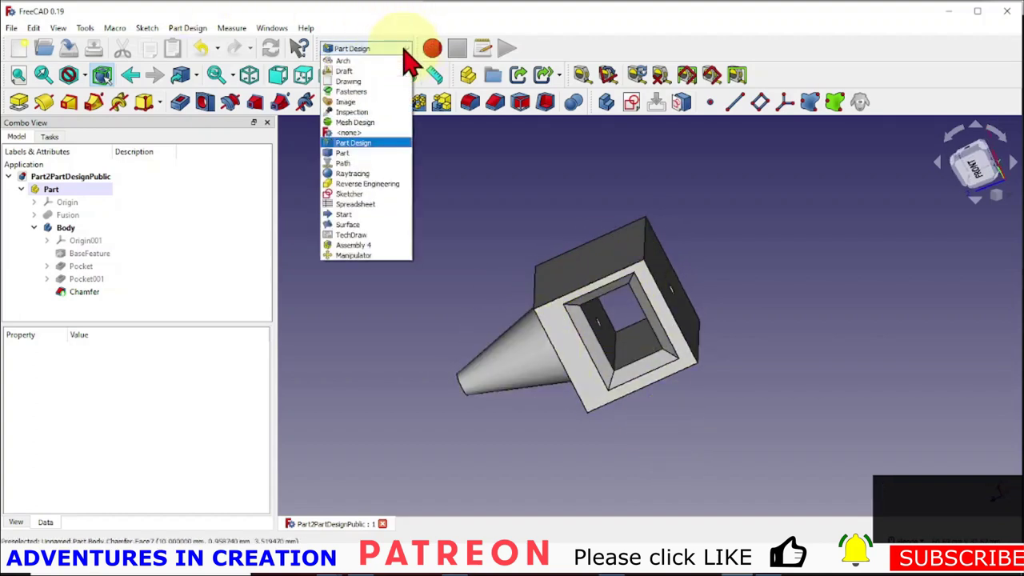
{"action": "left_click", "coordinate": [376, 166]}
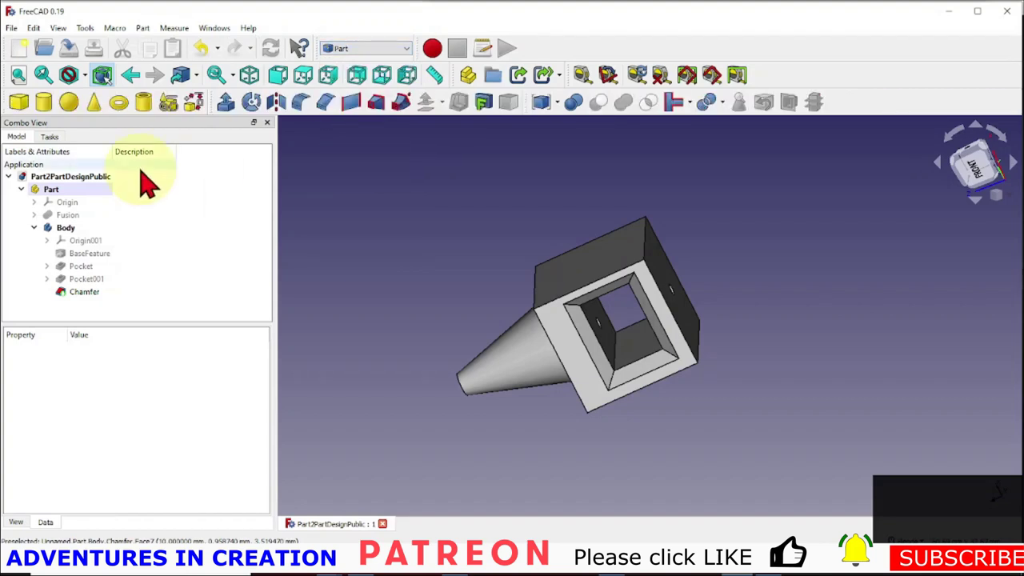
{"action": "left_click", "coordinate": [35, 215]}
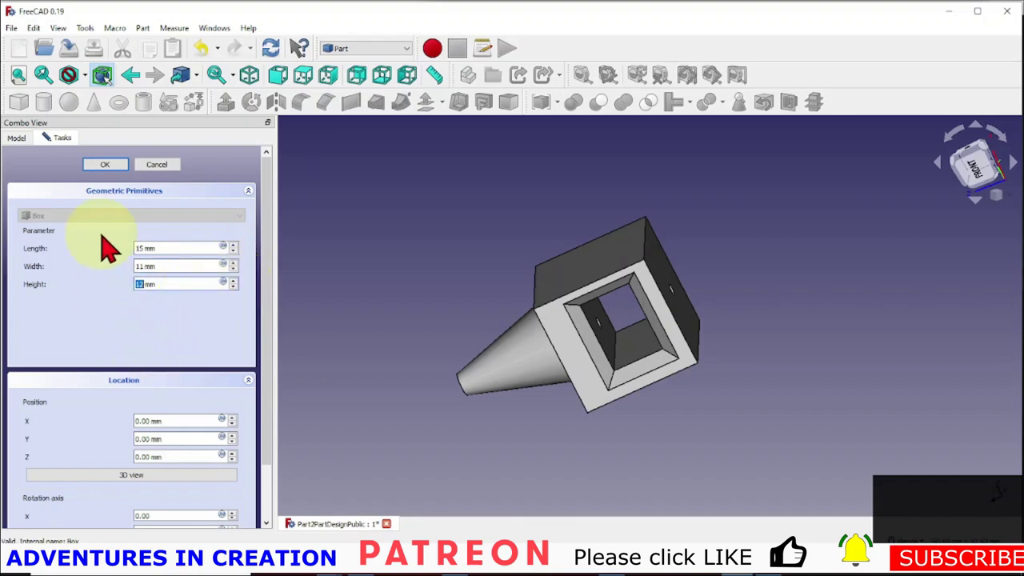
{"action": "left_click", "coordinate": [105, 165]}
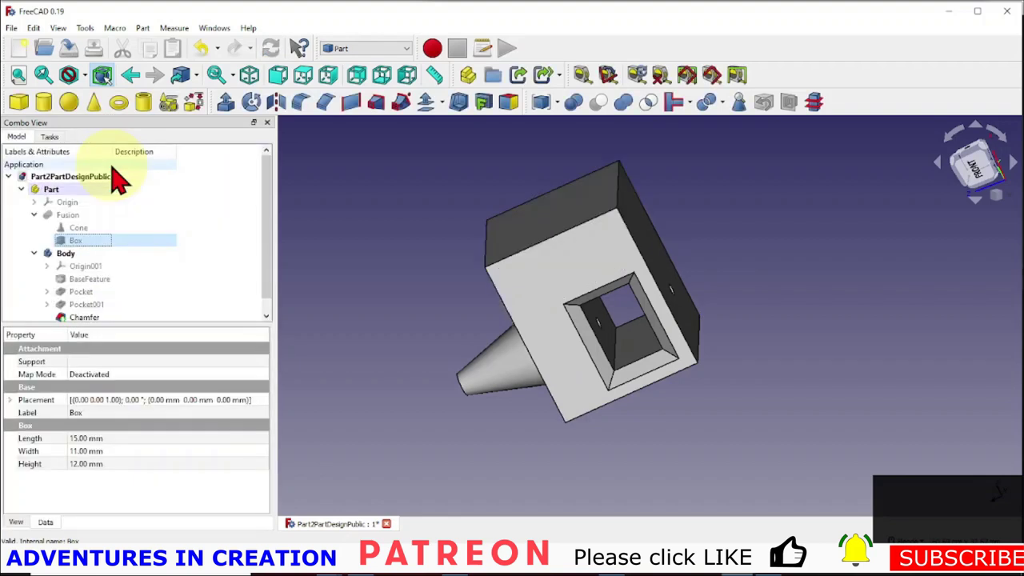
Collapse the Fusion's contents, select the Body and examine how the resized box fits with the cone, pockets and chamfered opening.
{"action": "middle_click_drag", "start_coordinate": [427, 372], "coordinate": [510, 300]}
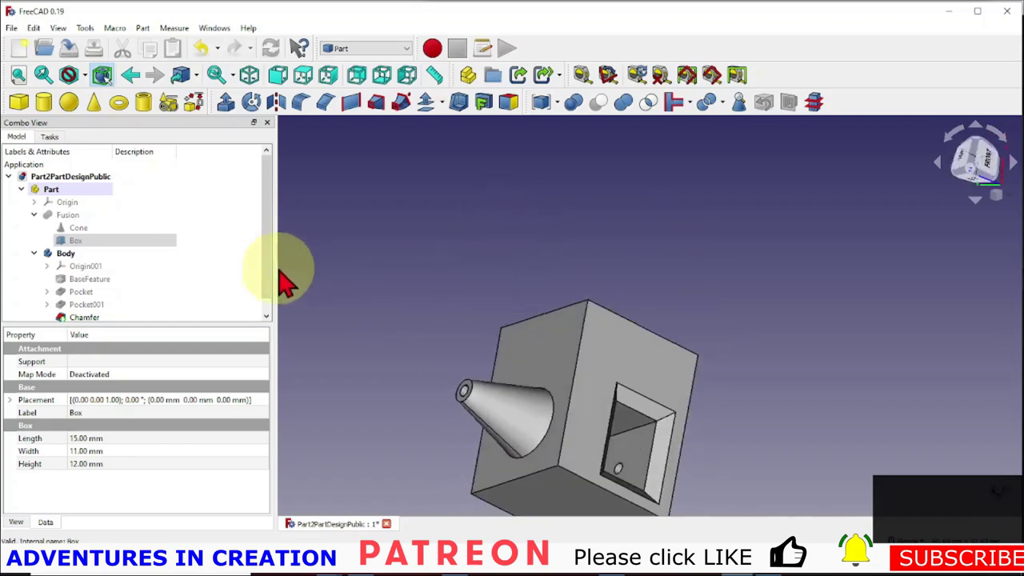
{"action": "left_click", "coordinate": [35, 216]}
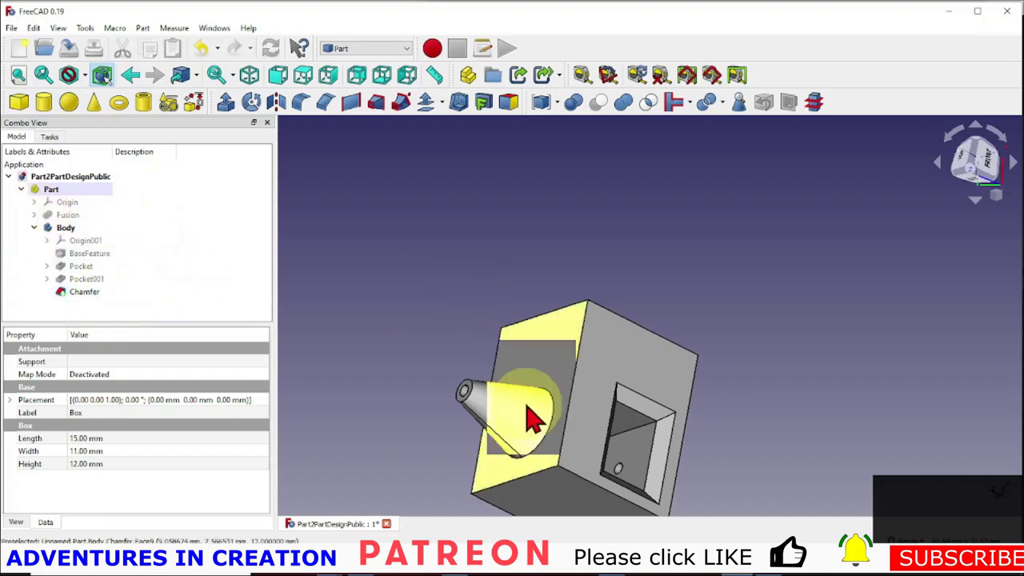
{"action": "scroll", "coordinate": [527, 416], "scroll_direction": "down", "scroll_amount": 3}
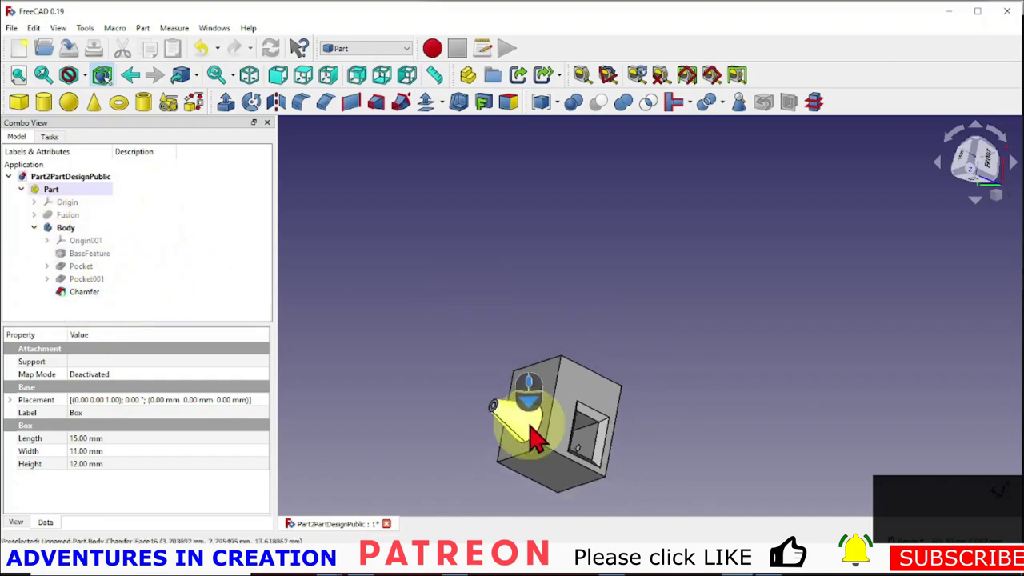
{"action": "left_click", "coordinate": [64, 231]}
{"action": "scroll", "coordinate": [582, 457], "scroll_direction": "up", "scroll_amount": 5}
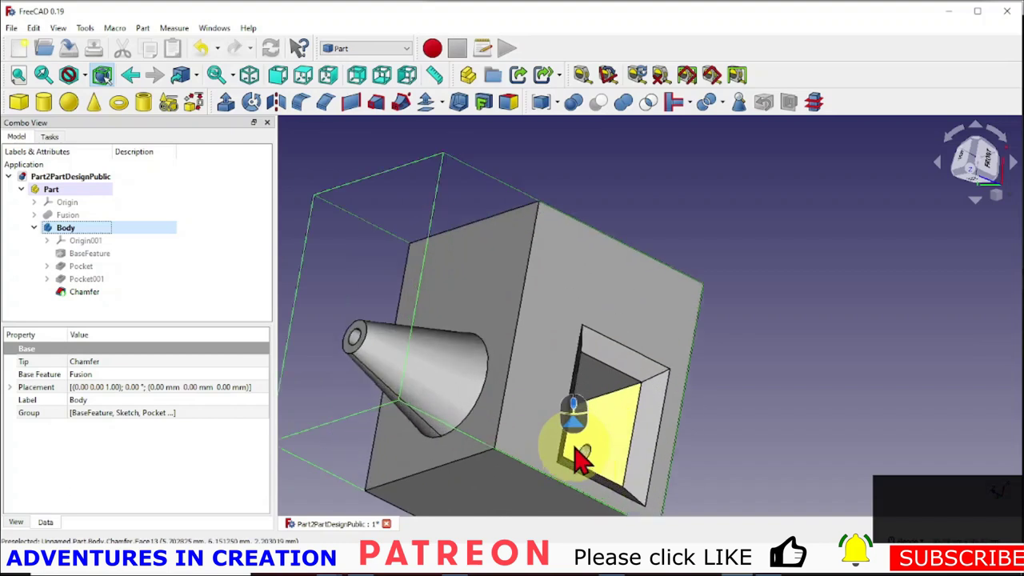
{"action": "scroll", "coordinate": [700, 360], "scroll_direction": "down", "scroll_amount": 5}
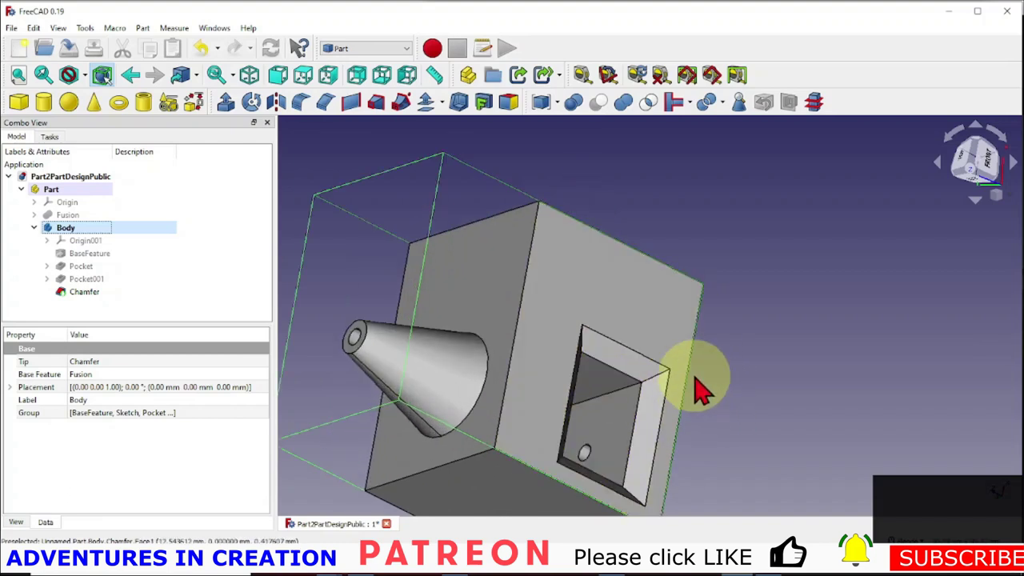
{"action": "left_click", "coordinate": [808, 297]}
{"action": "middle_click_drag", "start_coordinate": [807, 297], "coordinate": [728, 371]}
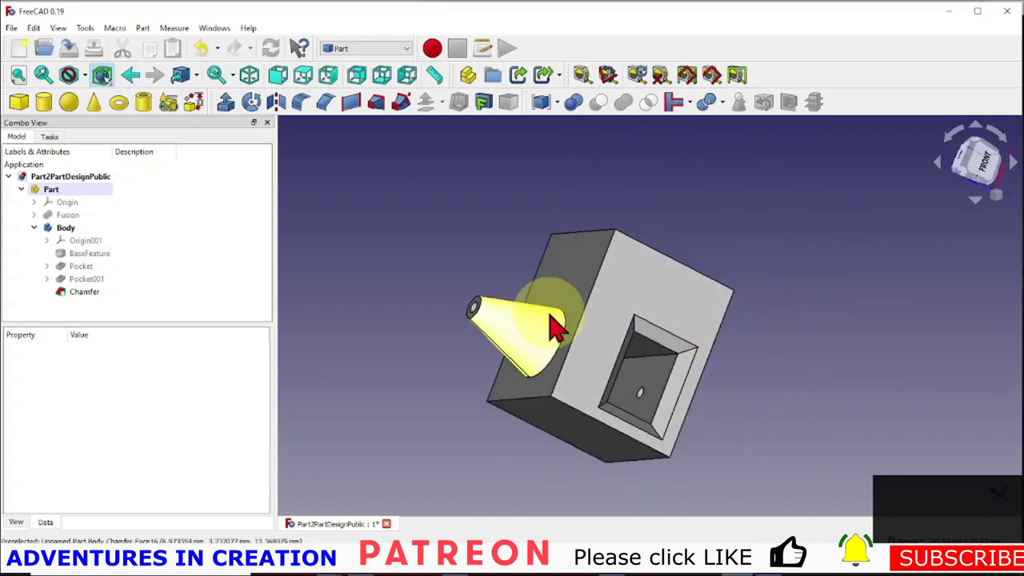
{"action": "scroll", "coordinate": [507, 411], "scroll_direction": "down", "scroll_amount": 3}
{"action": "scroll", "coordinate": [504, 413], "scroll_direction": "up", "scroll_amount": 6}
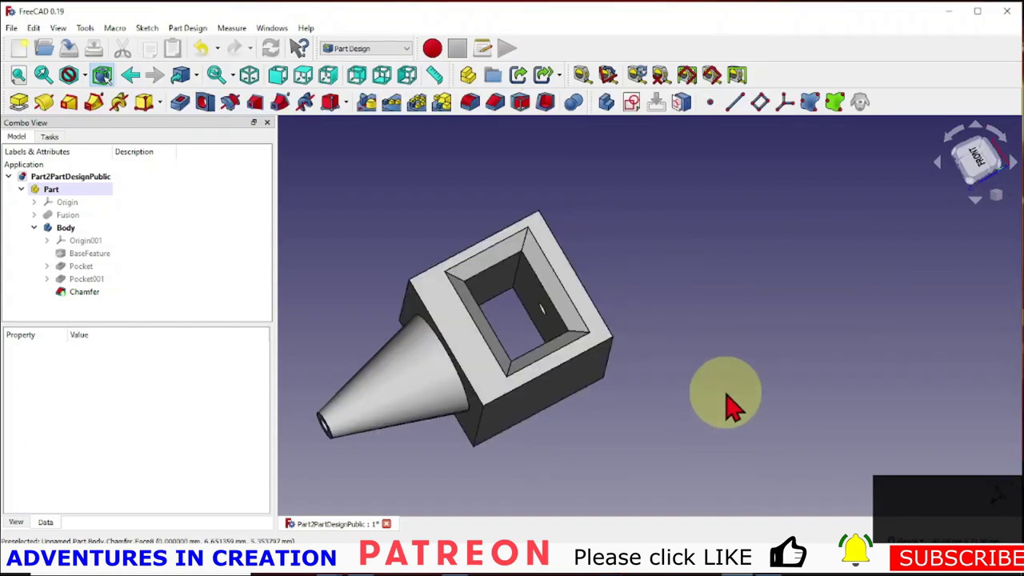
Examine the chamfered opening's rim, its inner walls and the cone up close and from several angles.
{"action": "scroll", "coordinate": [480, 376], "scroll_direction": "down", "scroll_amount": 2}
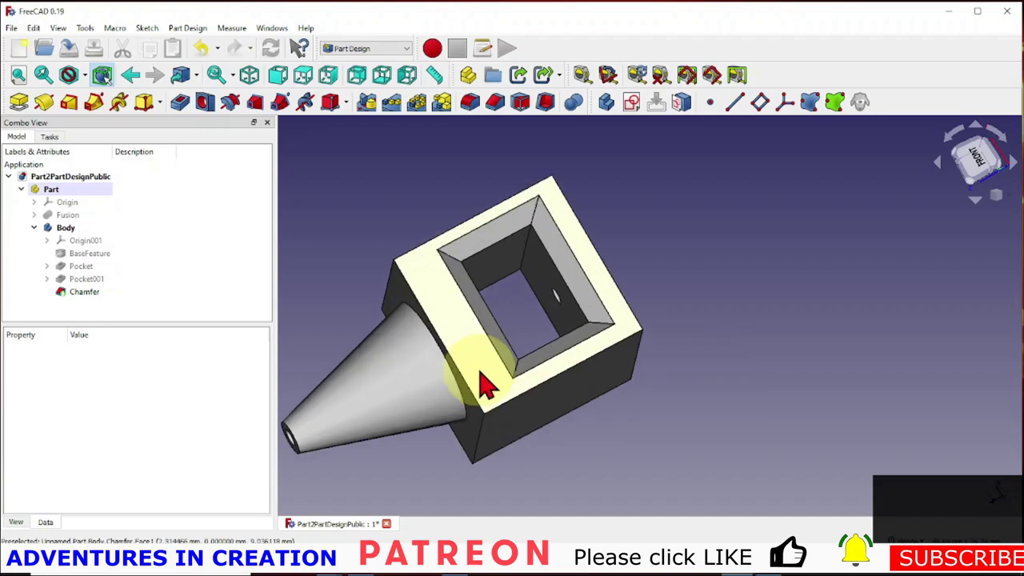
{"action": "scroll", "coordinate": [484, 385], "scroll_direction": "up", "scroll_amount": 2}
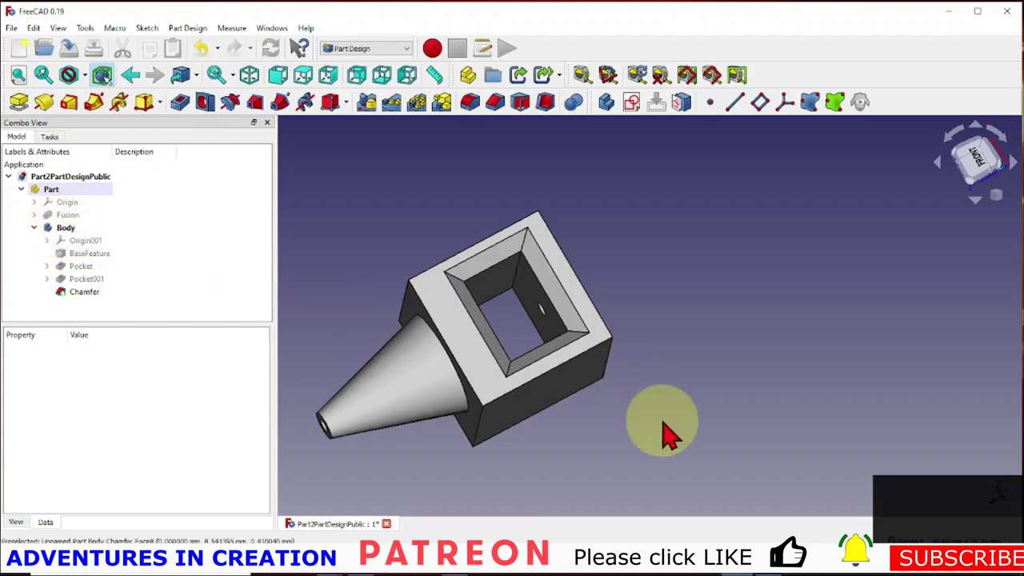
{"action": "scroll", "coordinate": [473, 366], "scroll_direction": "up", "scroll_amount": 5}
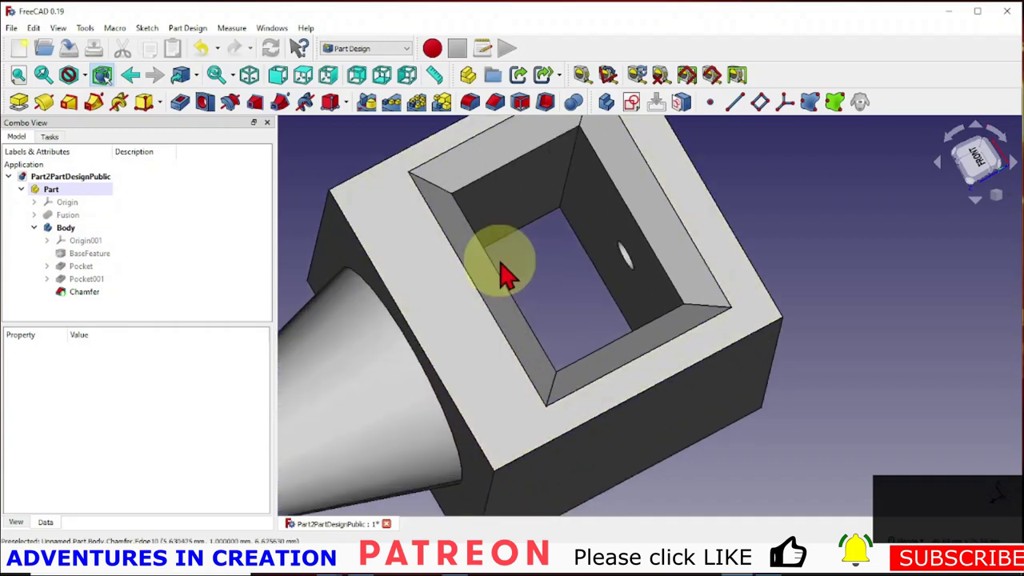
{"action": "middle_click_drag", "start_coordinate": [504, 276], "coordinate": [588, 404]}
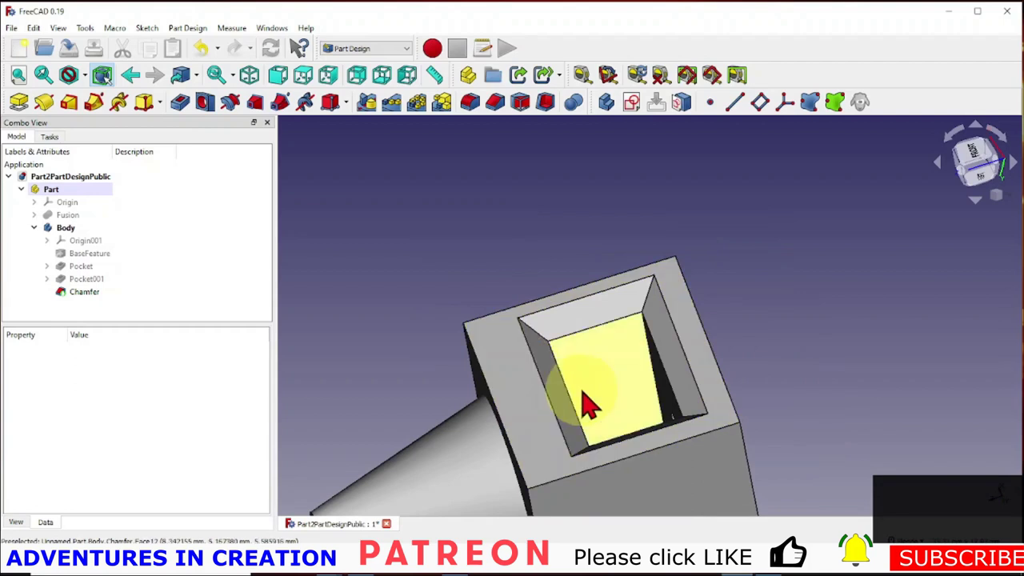
{"action": "scroll", "coordinate": [812, 370], "scroll_direction": "down", "scroll_amount": 2}
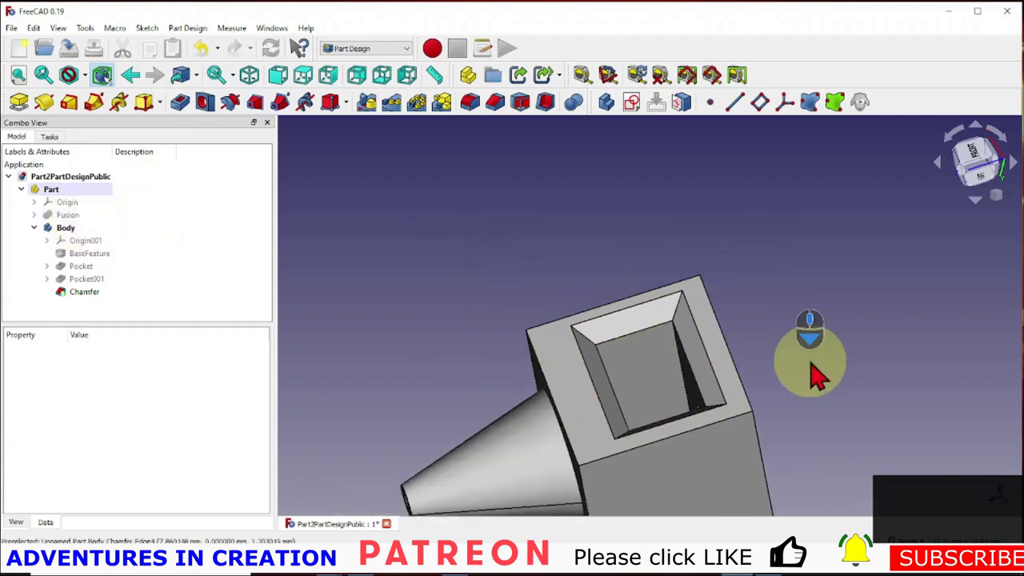
{"action": "scroll", "coordinate": [812, 370], "scroll_direction": "down", "scroll_amount": 2}
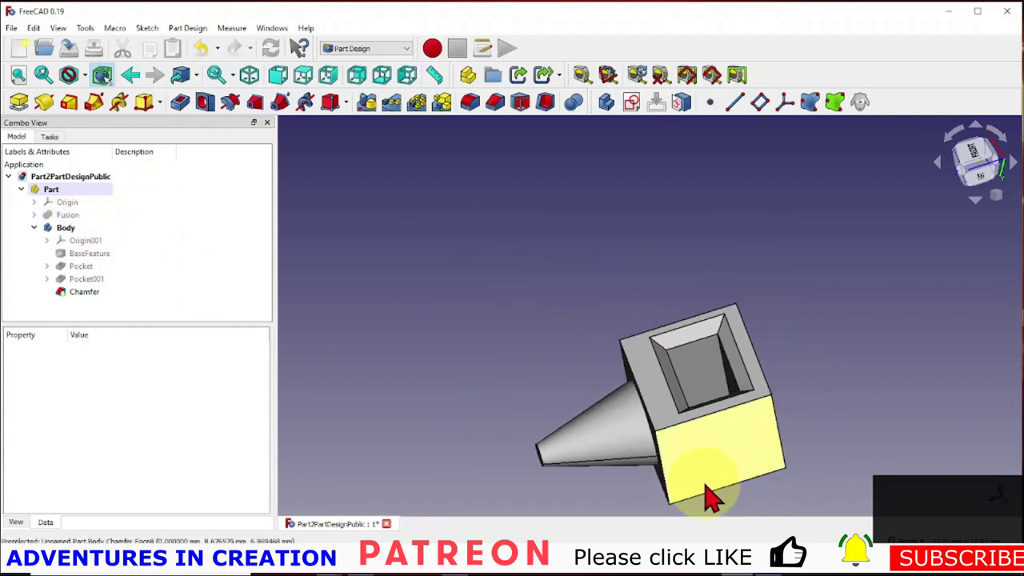
{"action": "scroll", "coordinate": [709, 496], "scroll_direction": "up", "scroll_amount": 3}
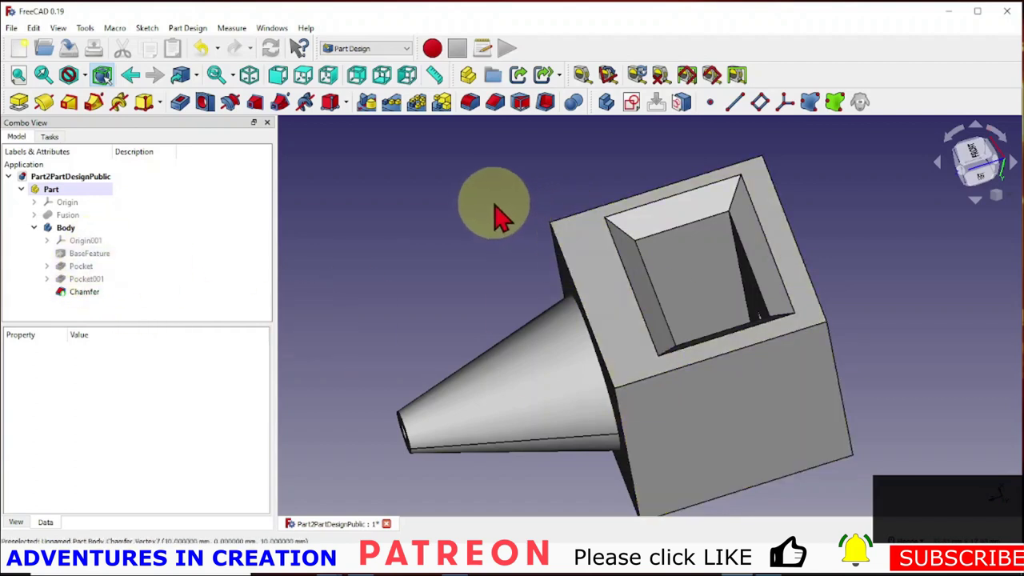
{"action": "scroll", "coordinate": [485, 232], "scroll_direction": "down", "scroll_amount": 4}
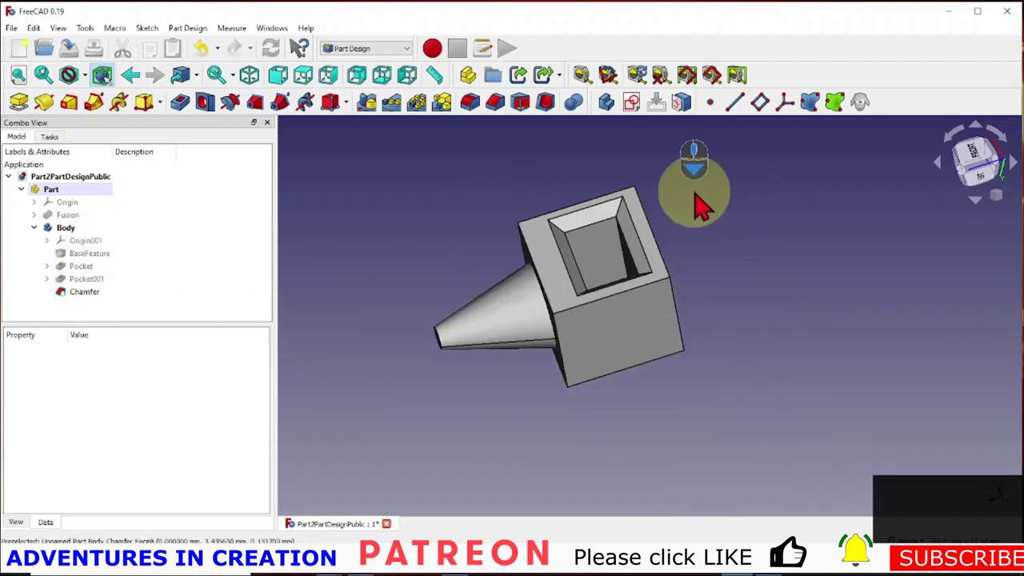
{"action": "middle_click_drag", "start_coordinate": [699, 200], "coordinate": [663, 201]}
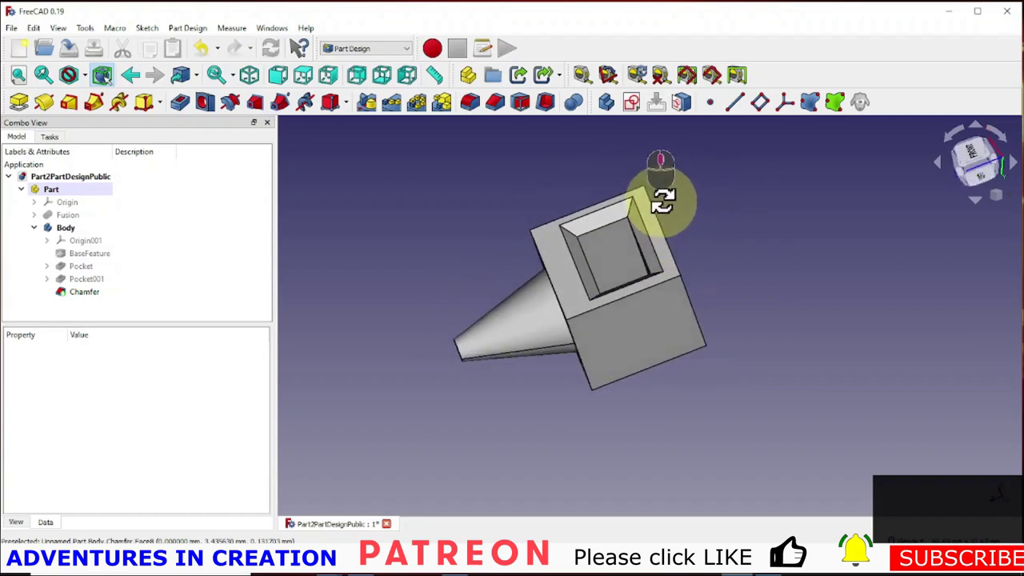